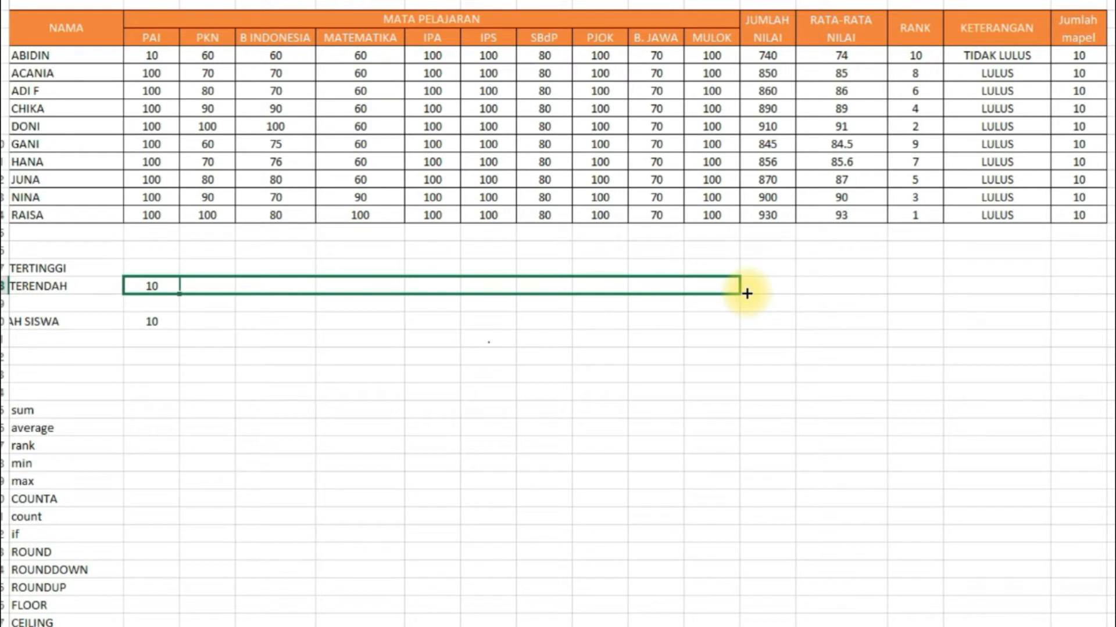
Step: Fill the lowest-score formula in the TERENDAH row from PAI across to MULOK
drag(746, 294, 745, 292)
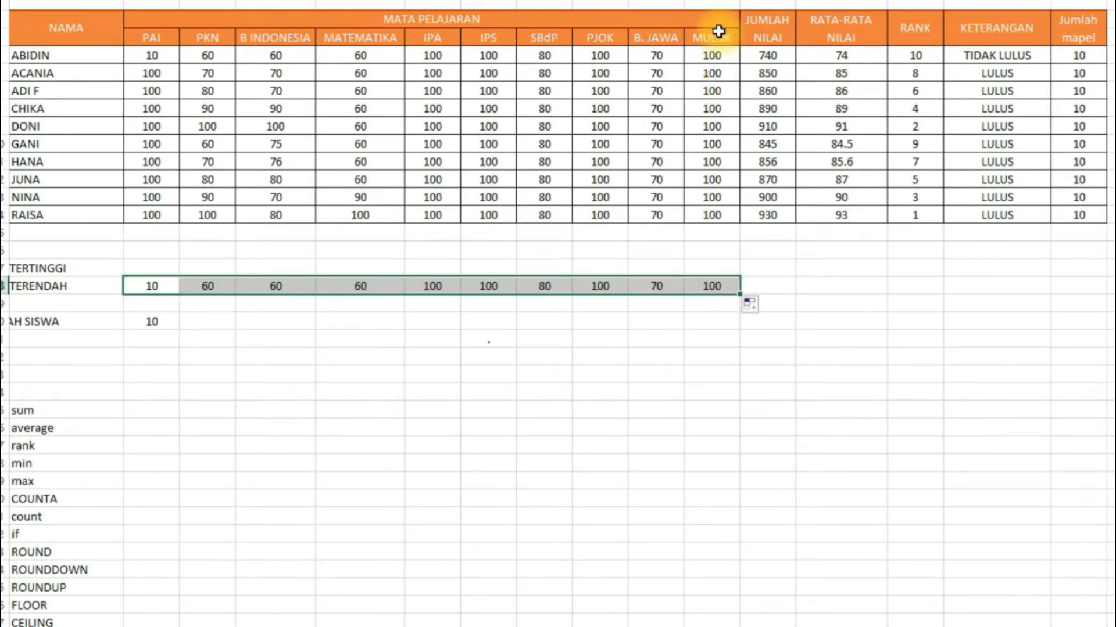
click(656, 285)
click(712, 285)
click(656, 286)
click(719, 289)
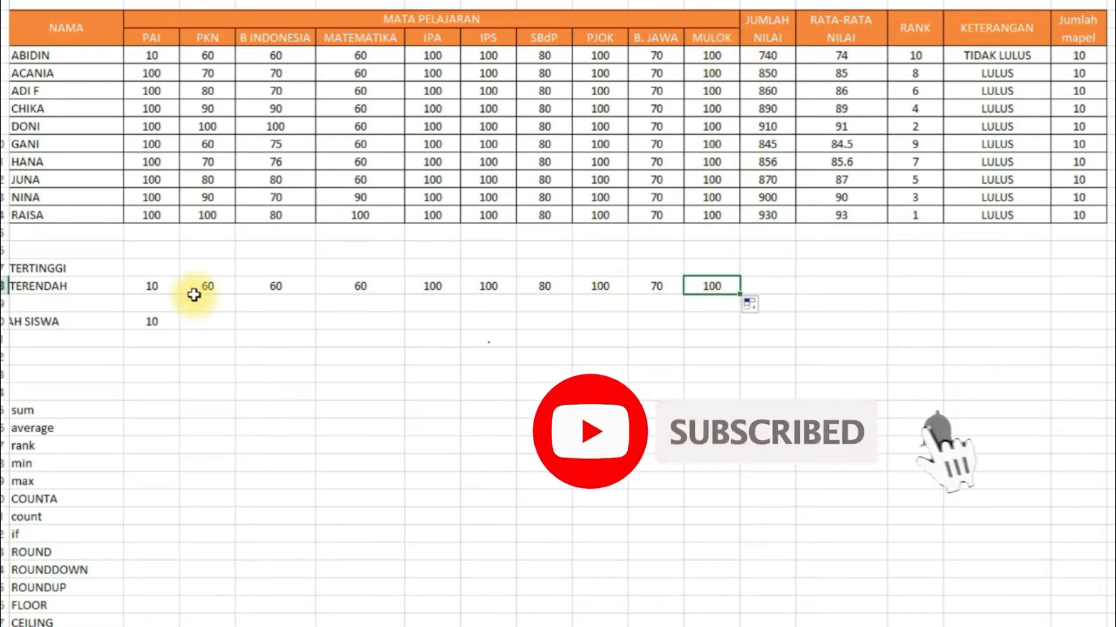
Step: Calculate the highest PAI score in C17 with MAX over C5:C14 and fill the formula across to MULOK
click(165, 267)
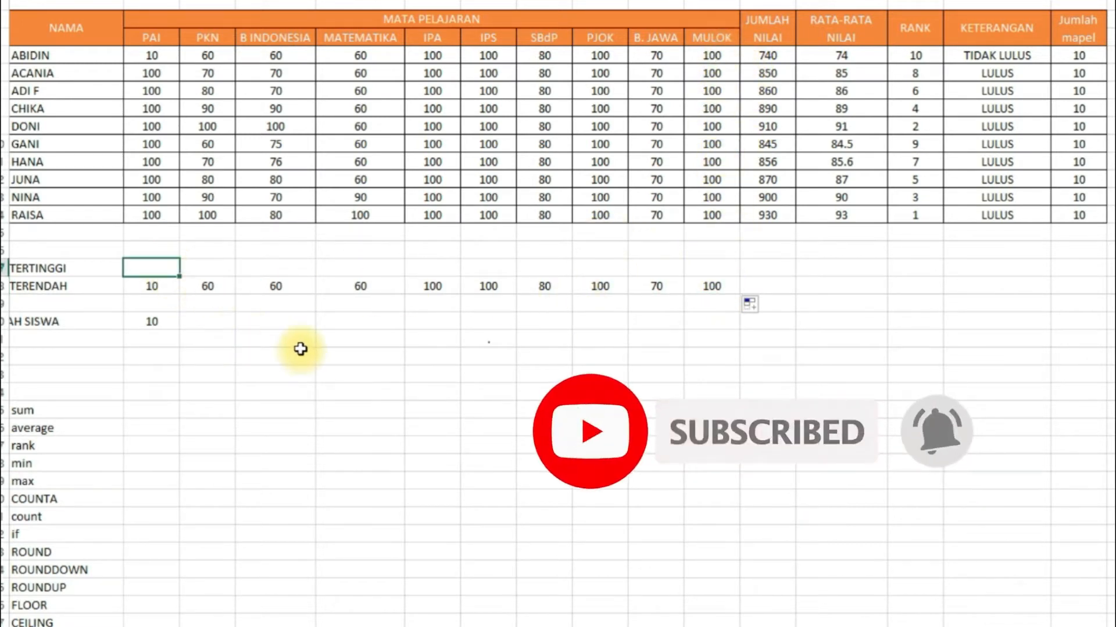
text(=)
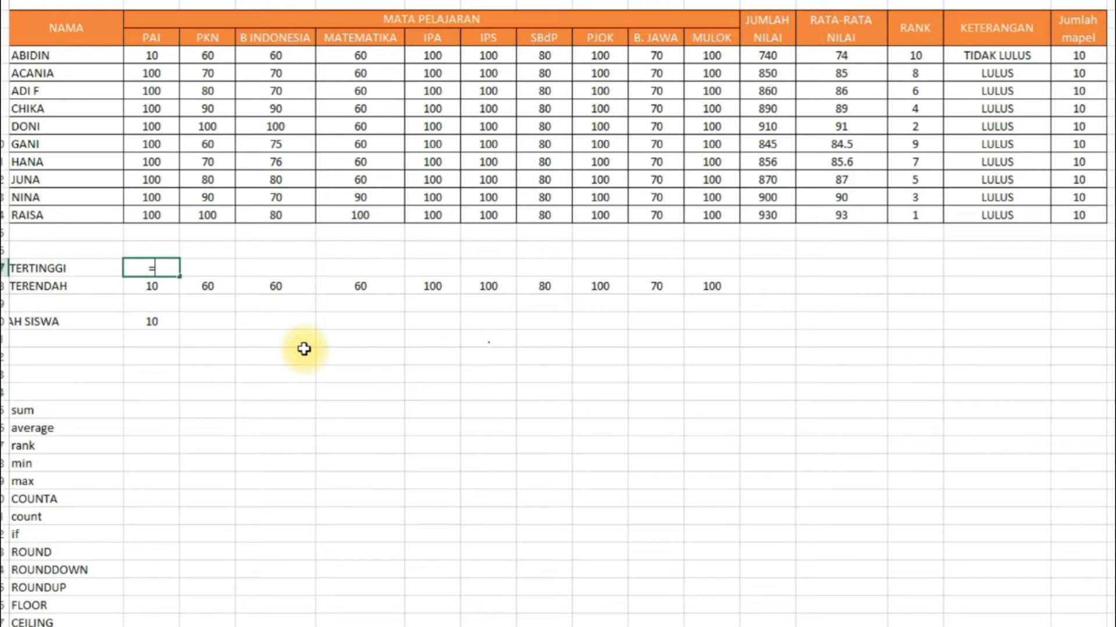
text(MAX()
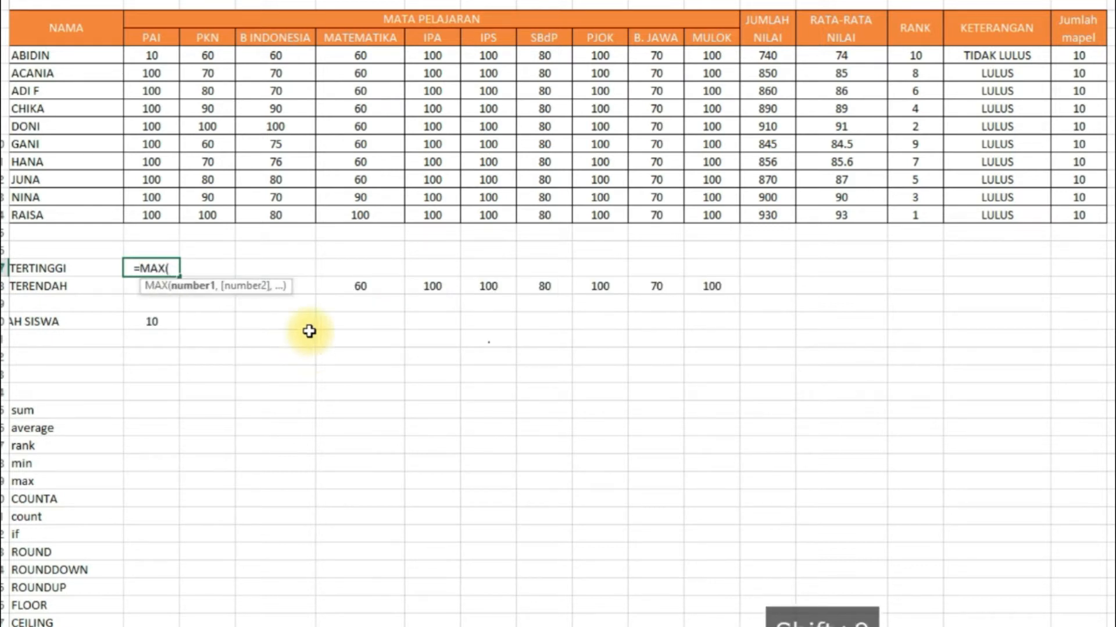
drag(152, 215, 155, 63)
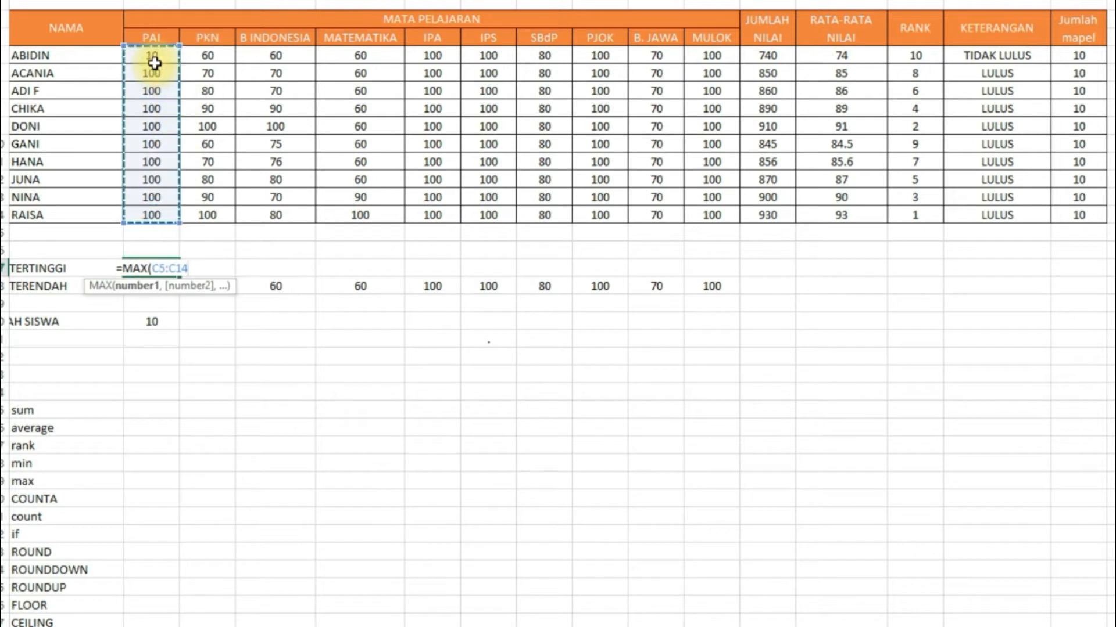
key(Return)
click(154, 264)
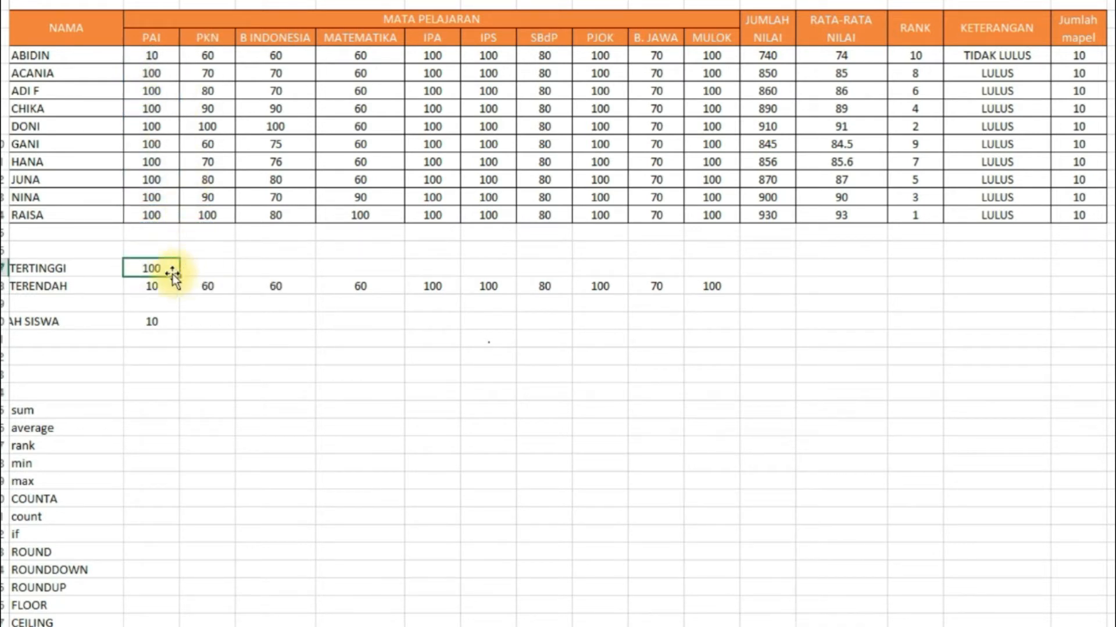
drag(178, 274, 715, 274)
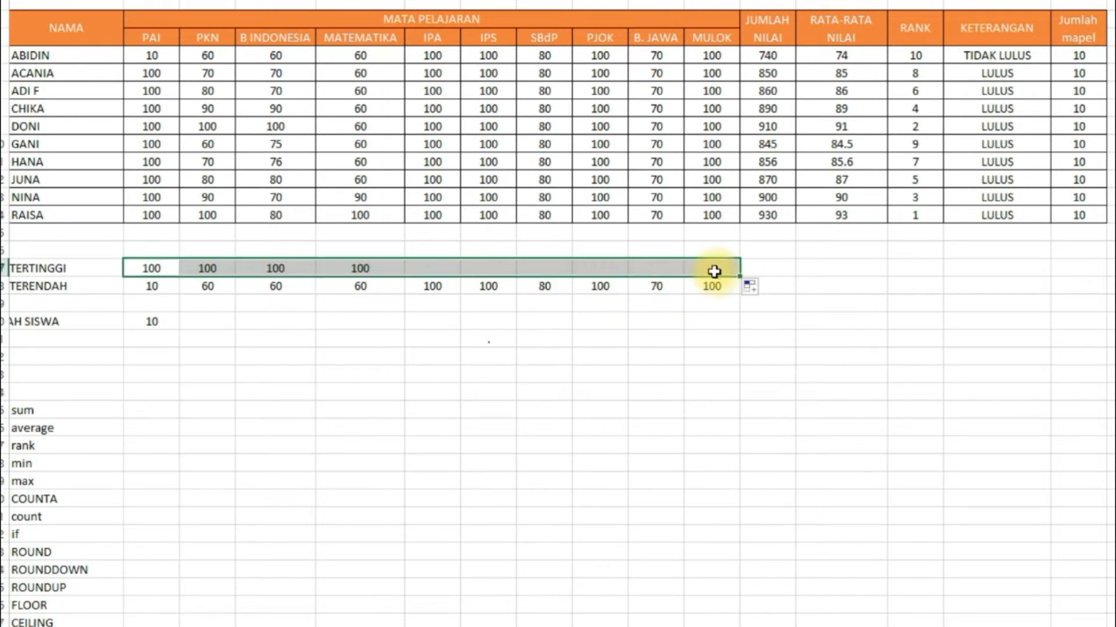
click(481, 324)
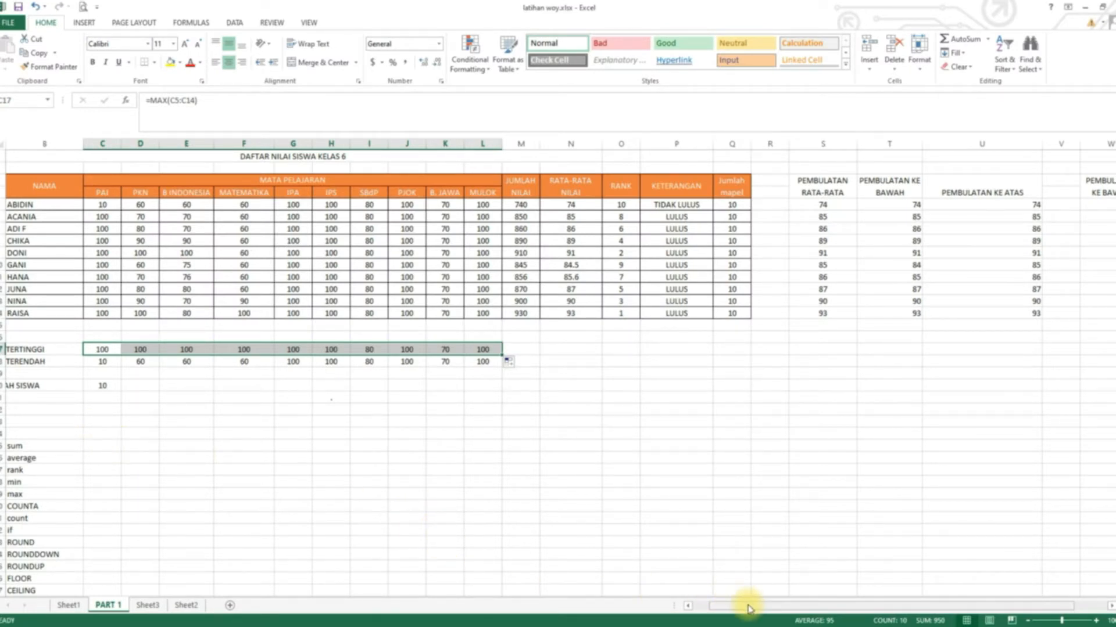
Step: Clear the existing JUMLAH SISWA value in cell C20
drag(750, 607, 812, 595)
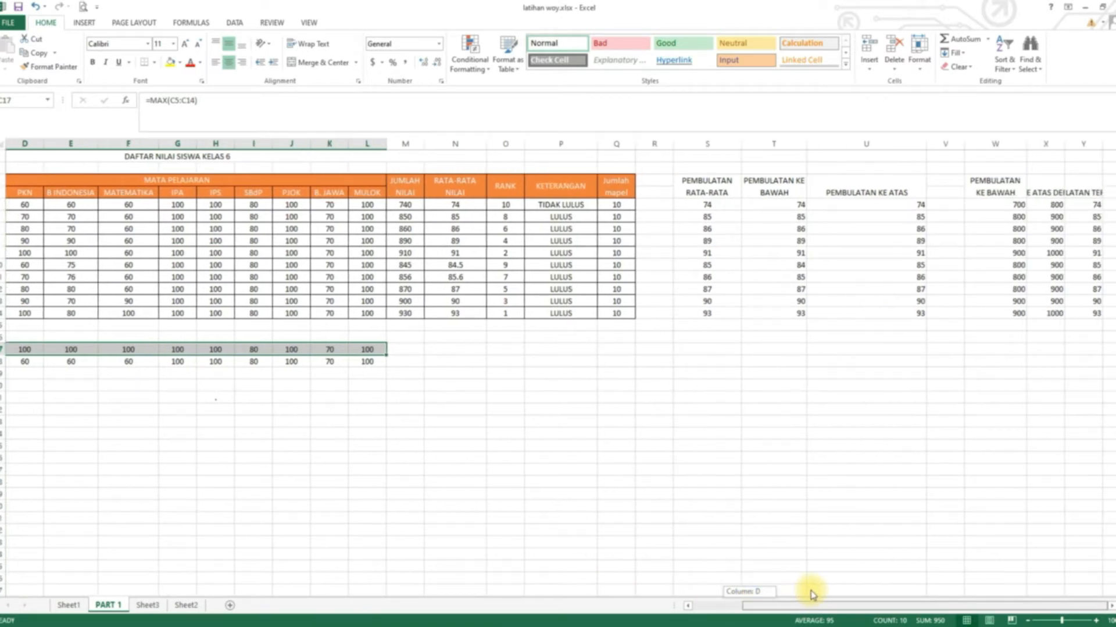
drag(812, 595, 811, 592)
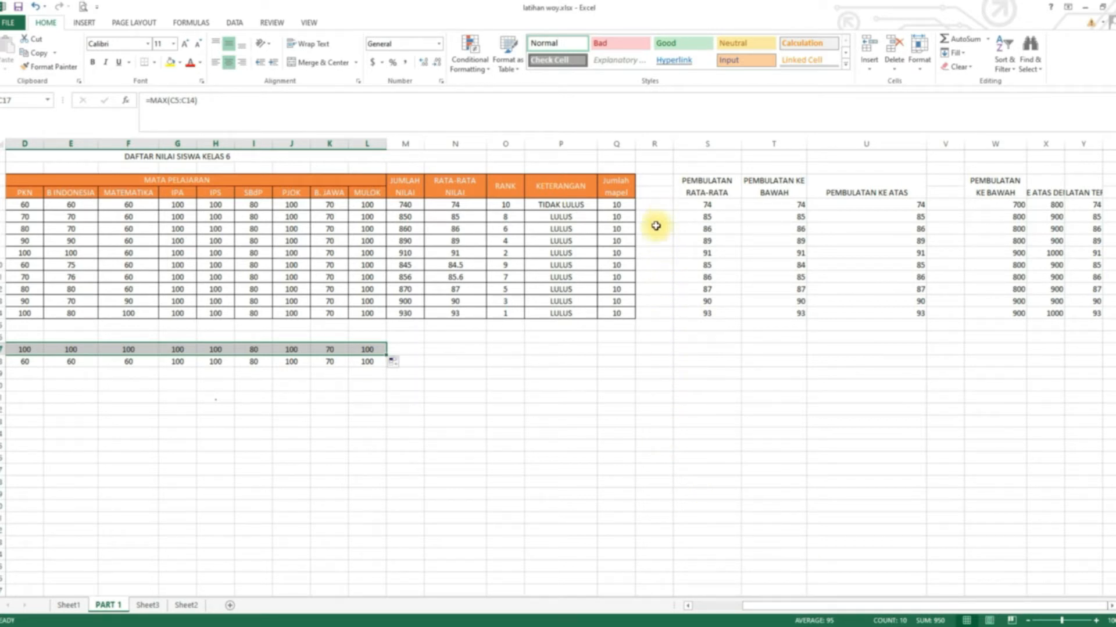
drag(808, 607, 654, 603)
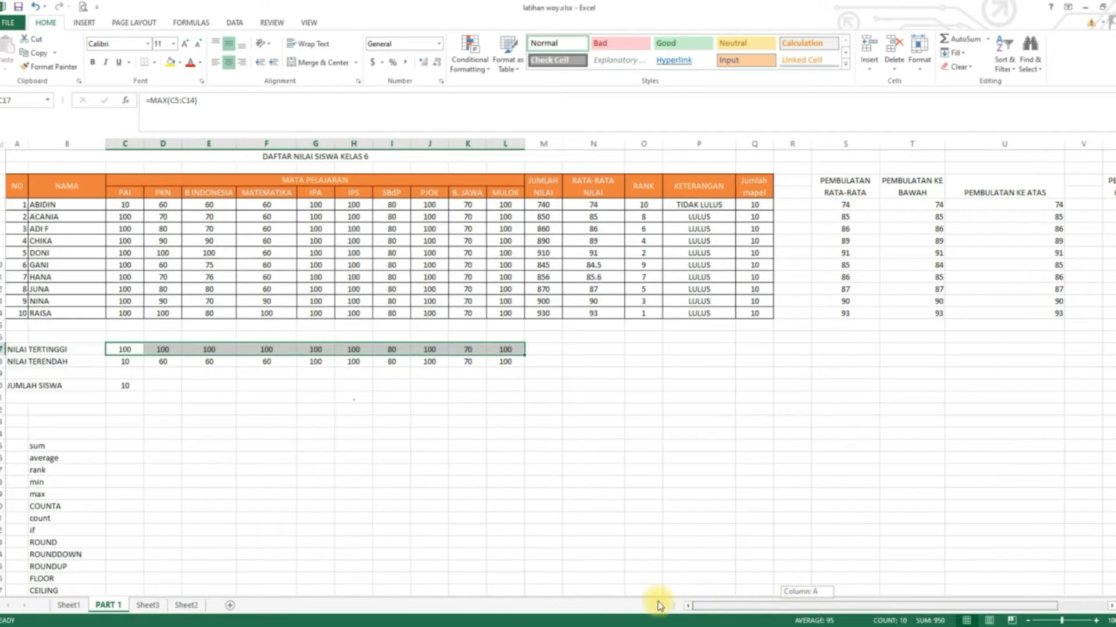
click(70, 386)
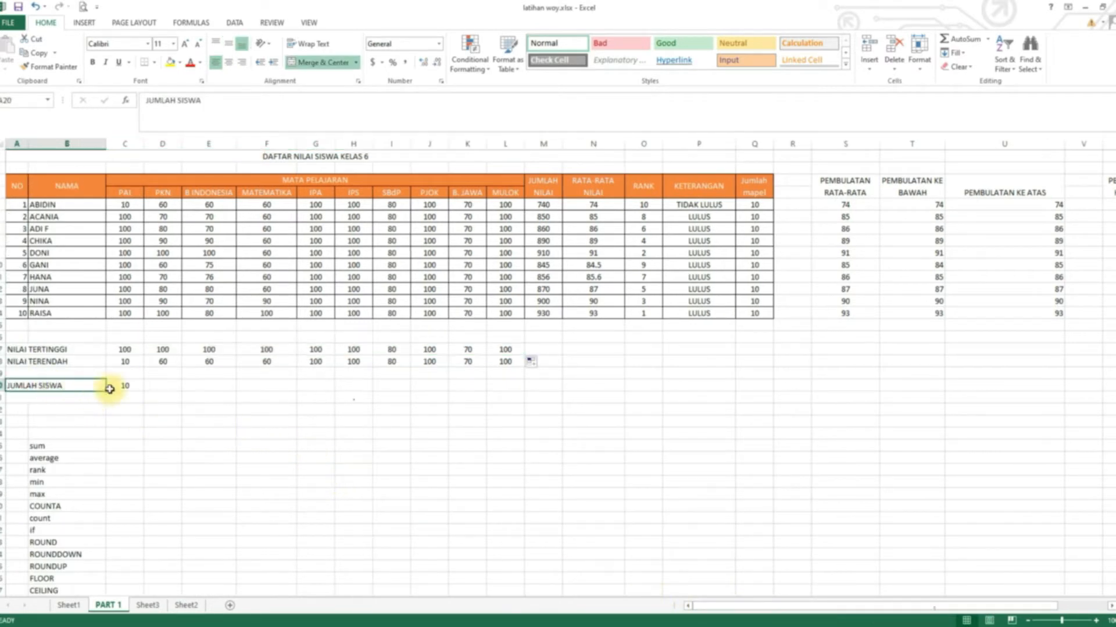
click(135, 386)
key(Delete)
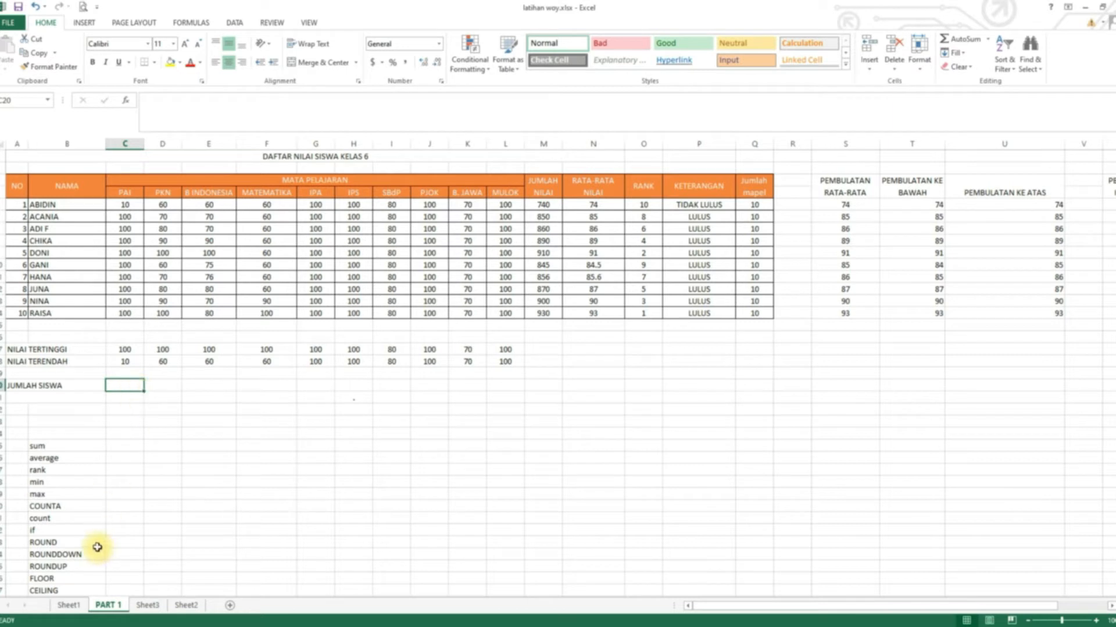
click(63, 519)
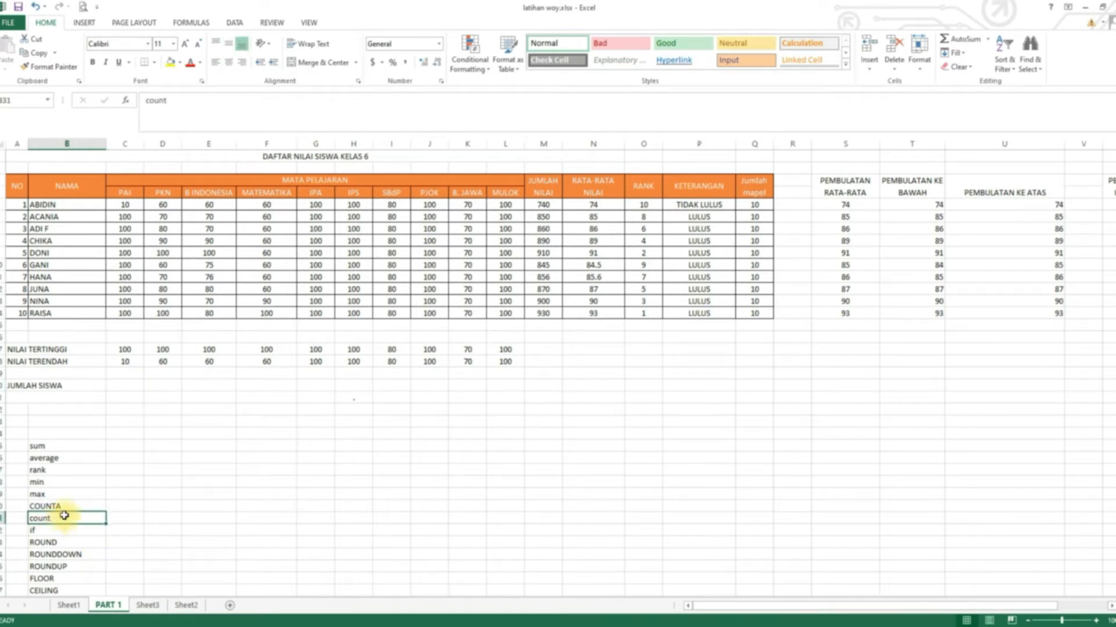
click(64, 506)
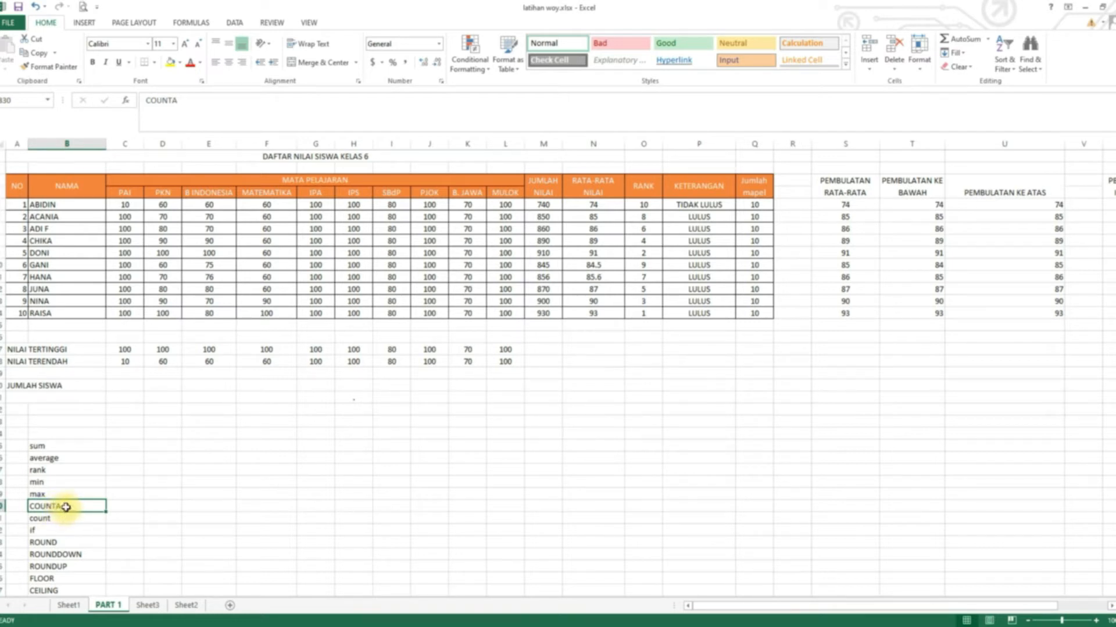
click(56, 519)
click(59, 509)
click(65, 516)
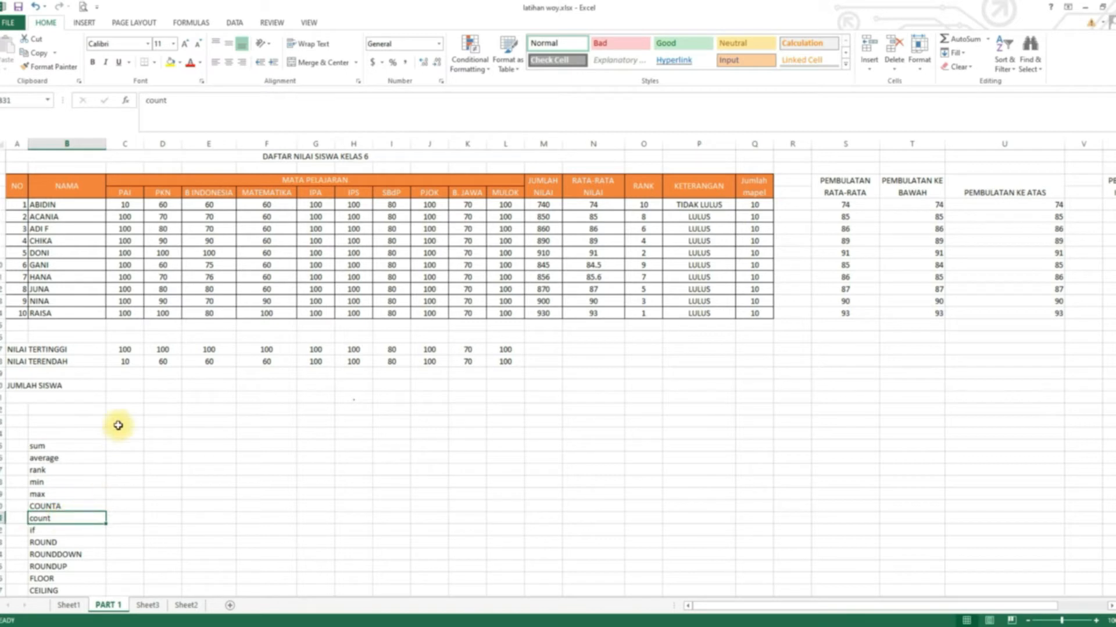
Step: Count the students in C20 with a COUNTA formula over the name range B5:B14
click(121, 387)
text(=)
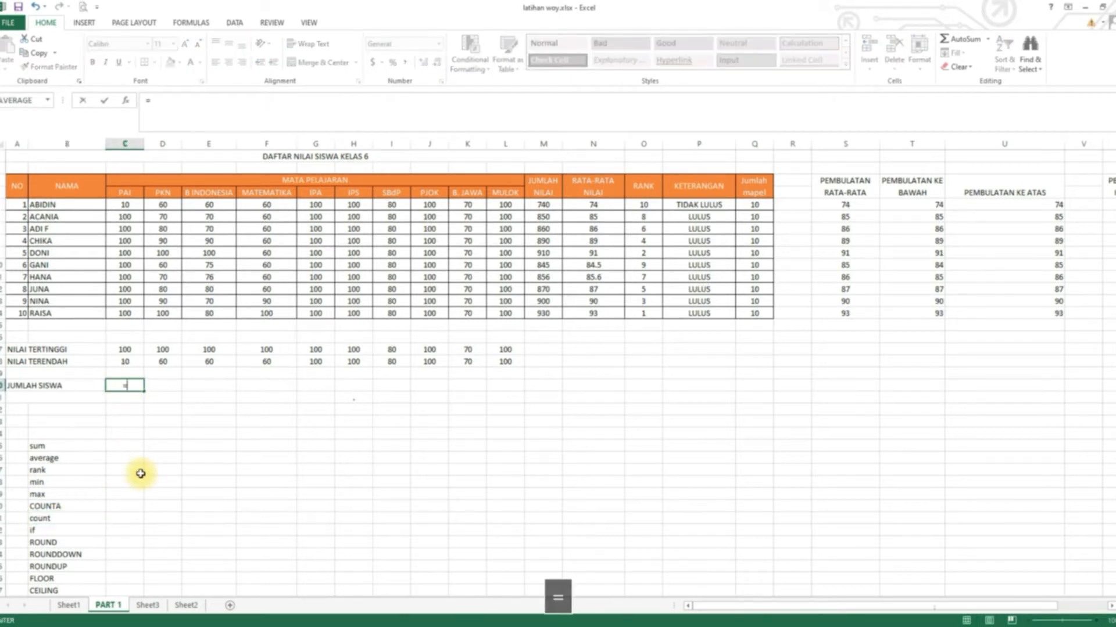
text(COUNT)
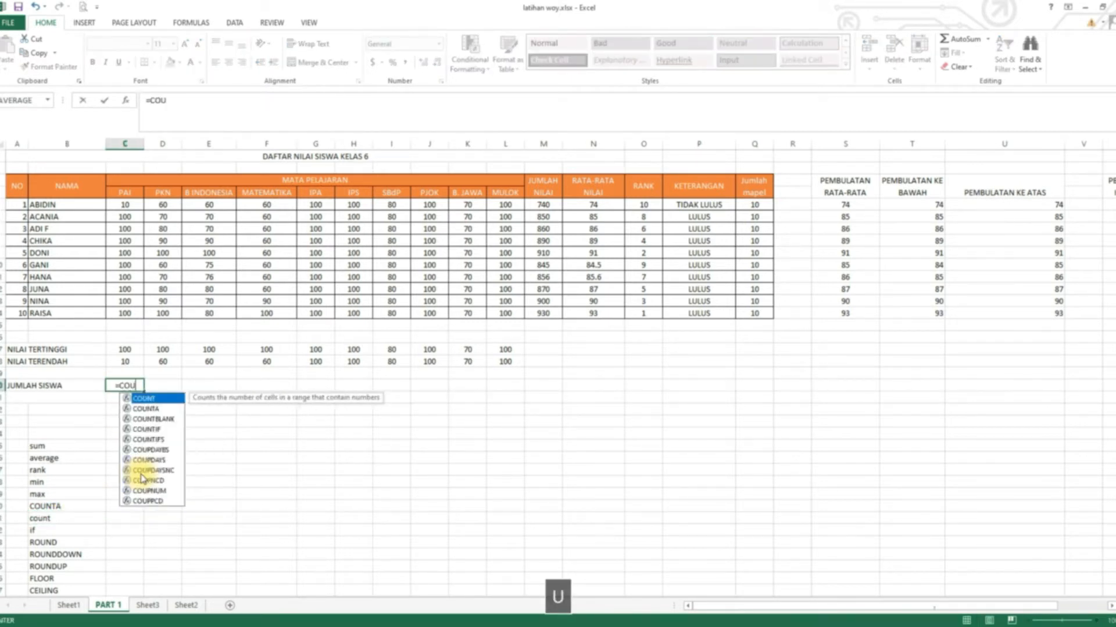
text(A()
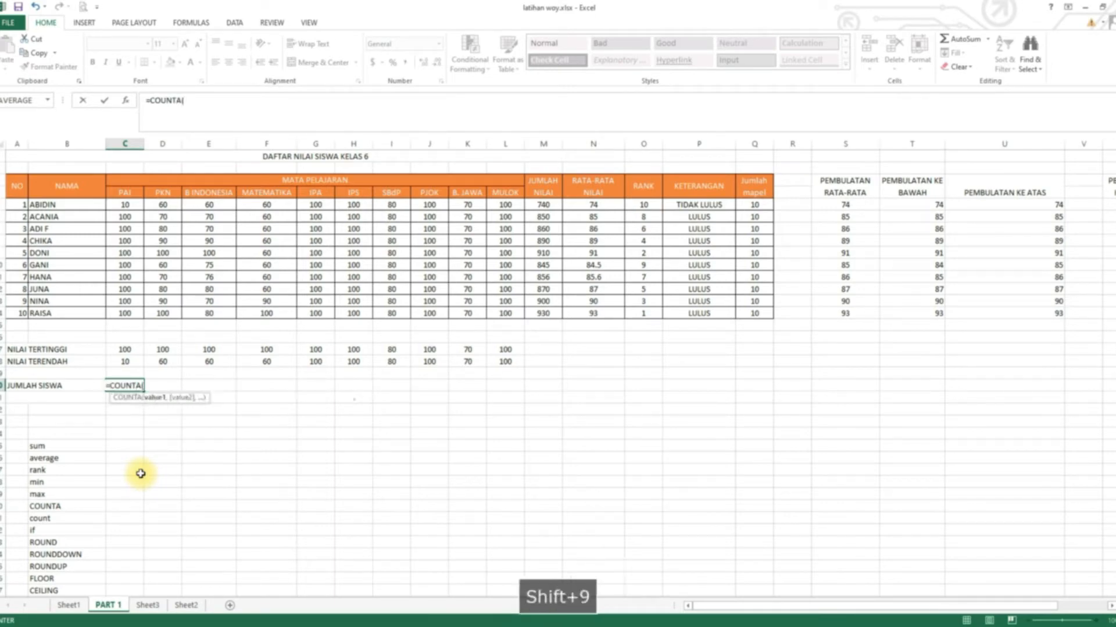
drag(194, 72, 177, 390)
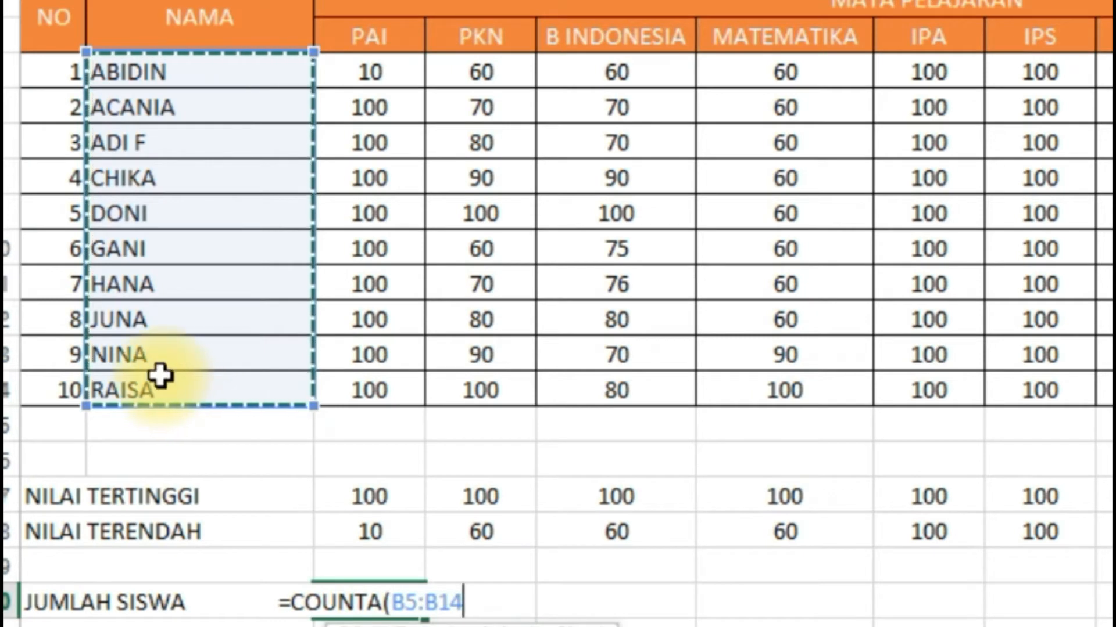
key(Return)
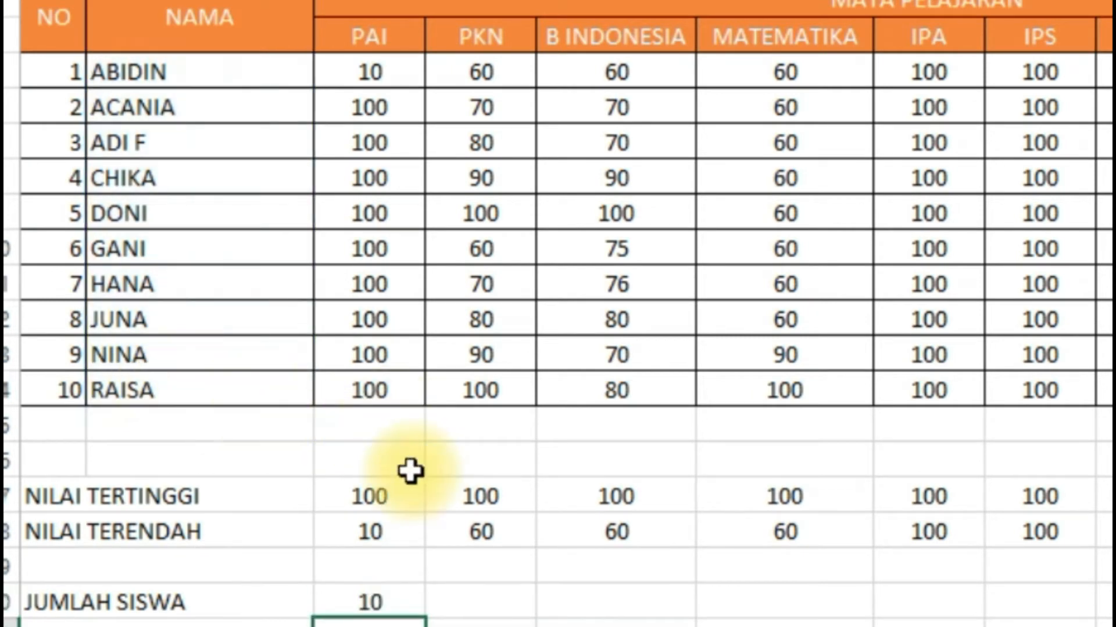
click(381, 602)
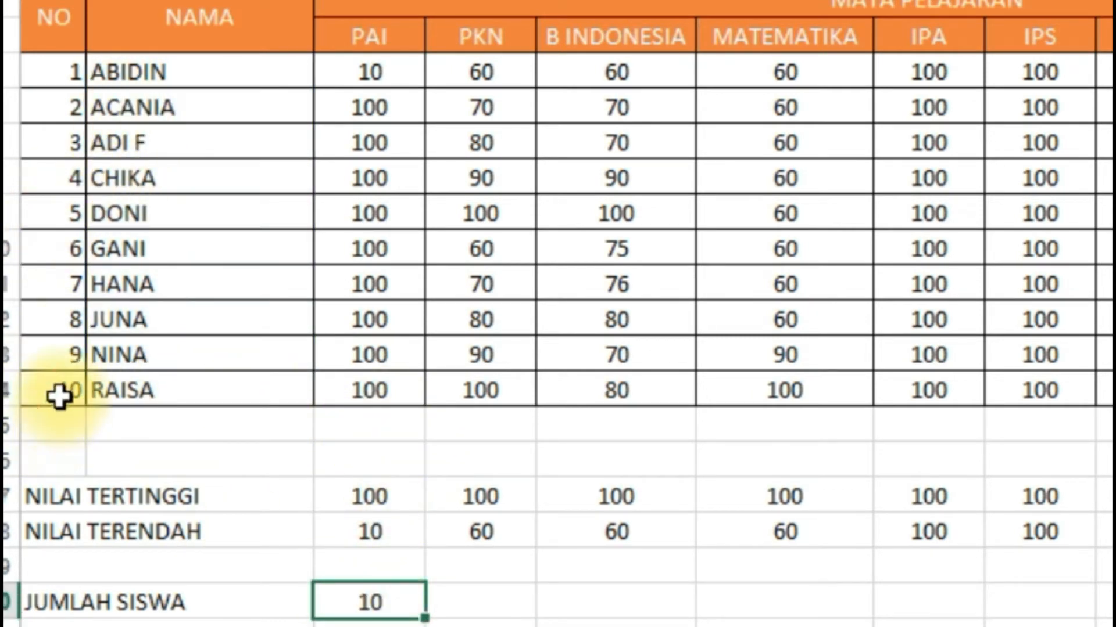
click(174, 391)
click(53, 390)
click(149, 391)
click(58, 391)
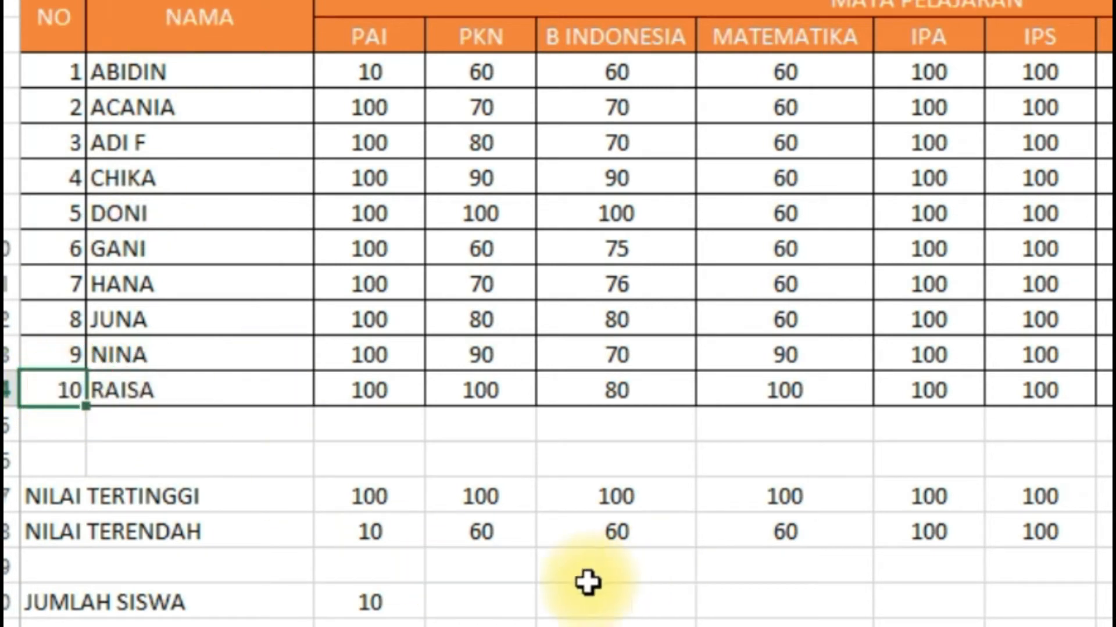
click(365, 598)
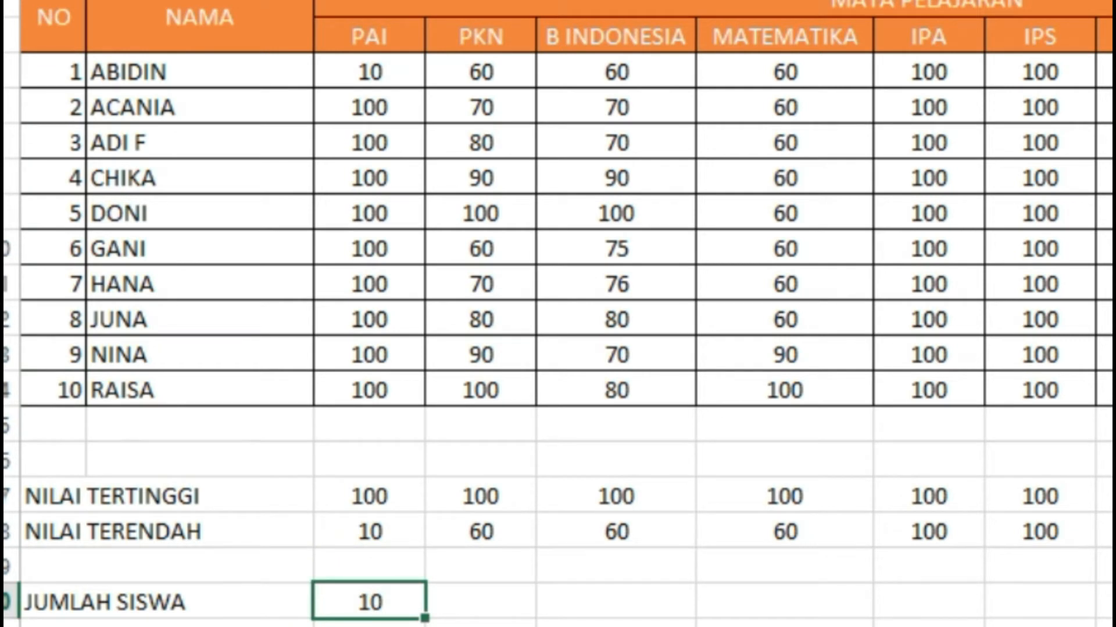
click(380, 625)
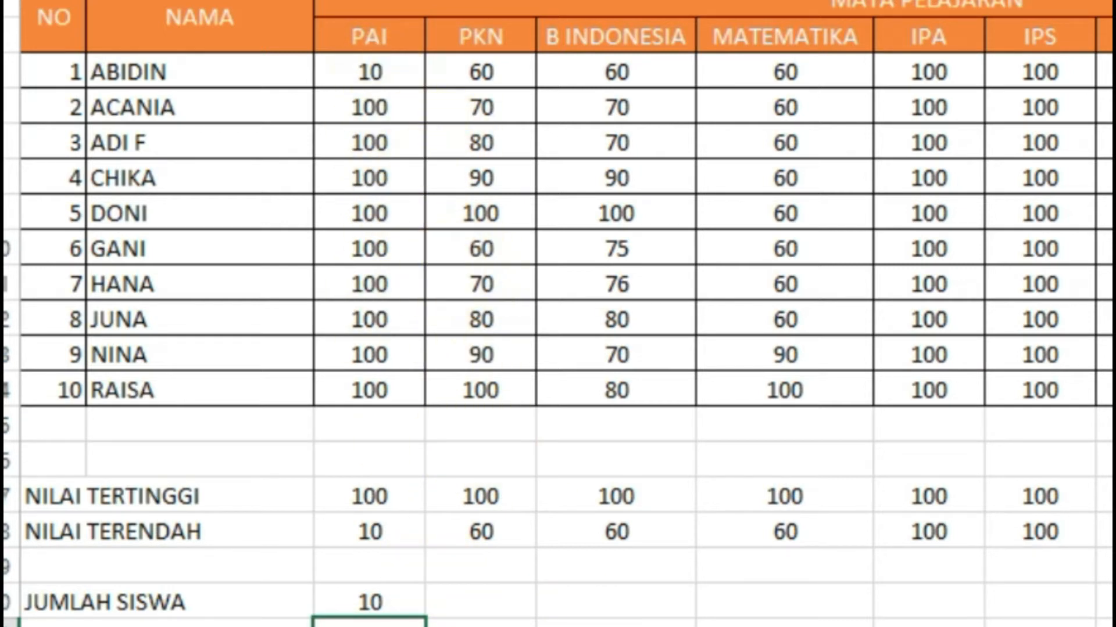
Step: Fill the JUMLAH SISWA COUNTA formula one cell over into D20 and check the range it references
click(360, 594)
drag(428, 619, 535, 605)
click(511, 606)
double_click(511, 606)
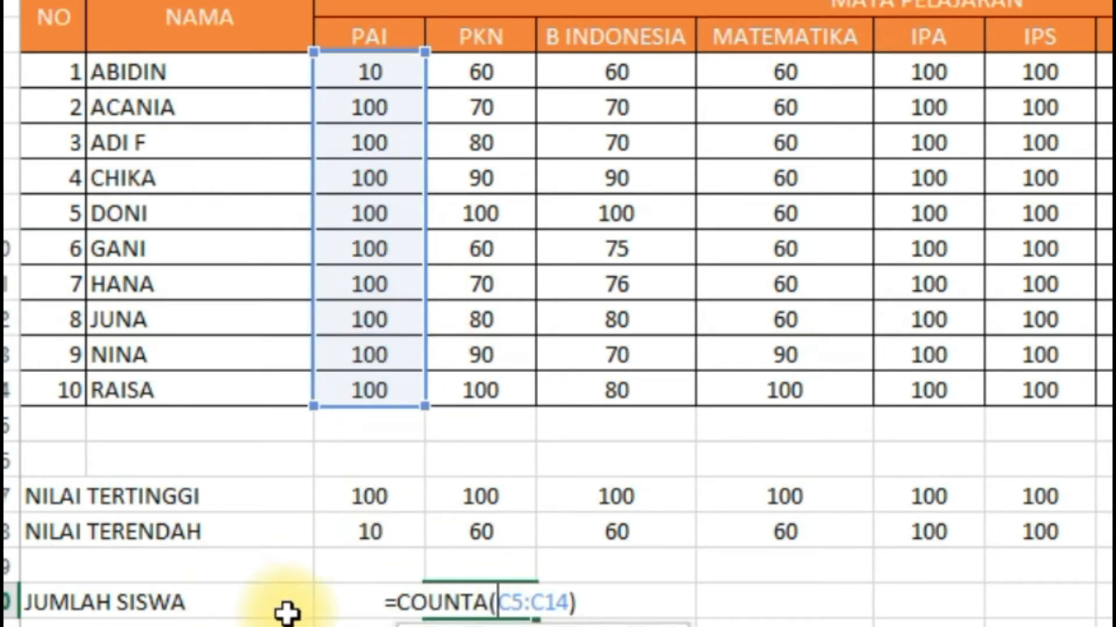
key(Return)
Step: Enter a COUNT formula over the name range B5:B14 in cell C21, below the COUNTA result
click(369, 623)
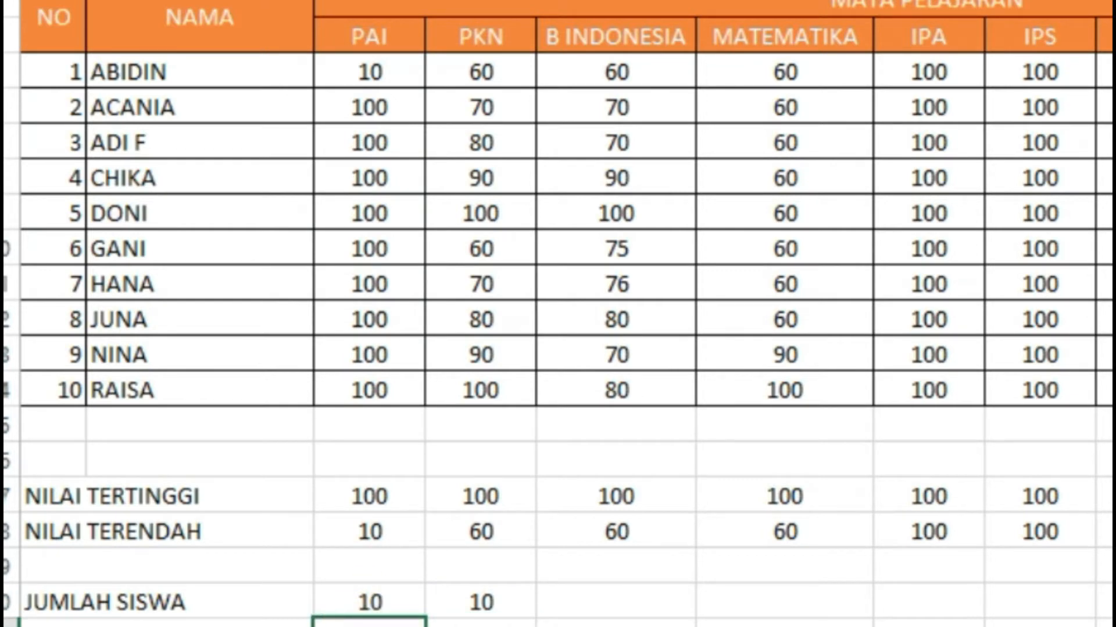
text(=COUNT)
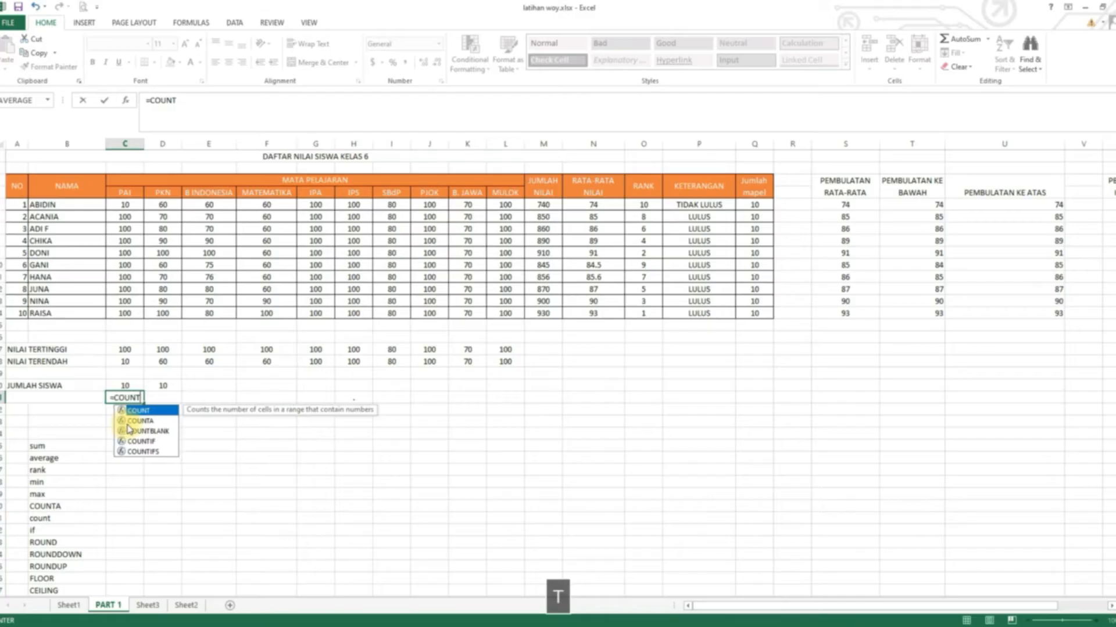
text(()
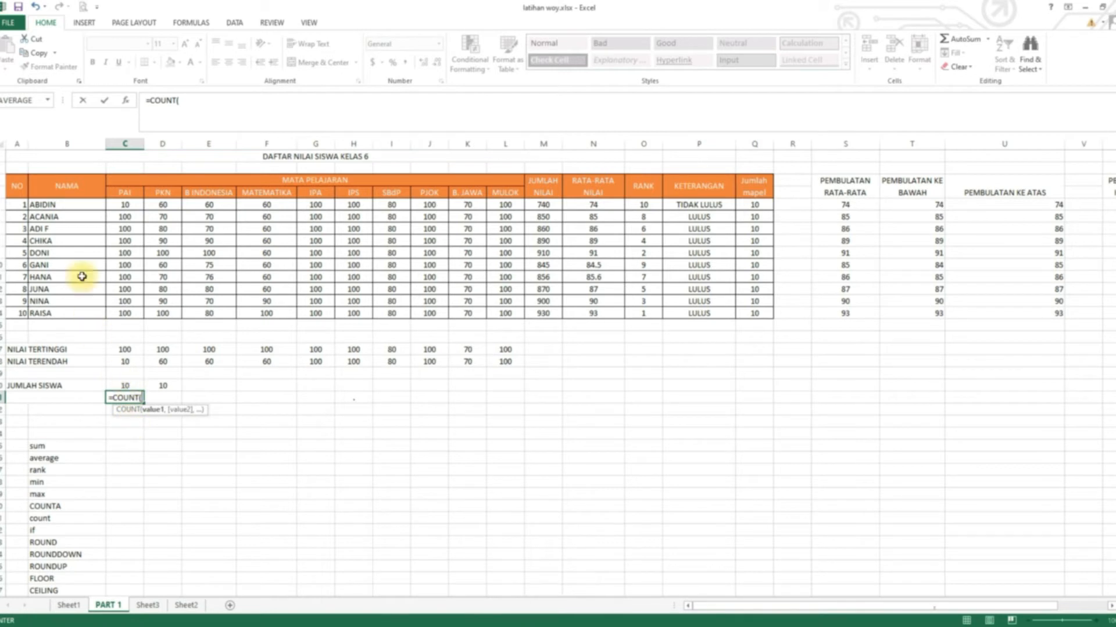
drag(70, 206, 81, 312)
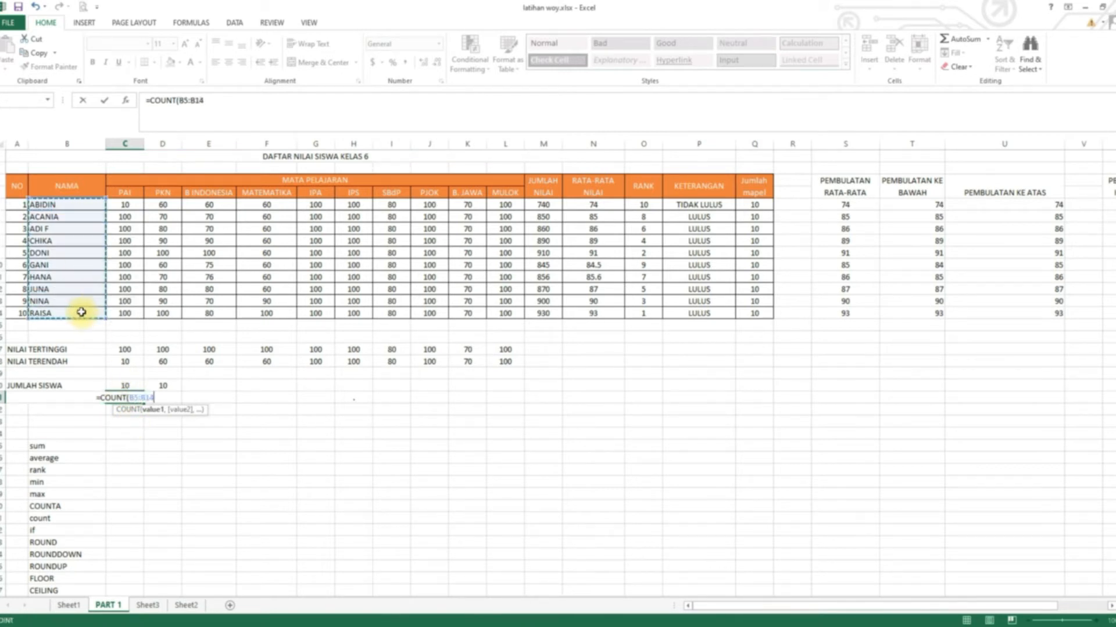
key(Return)
Step: Change the COUNT formula's range in C21 to the PAI scores C5:C14
click(137, 399)
double_click(130, 398)
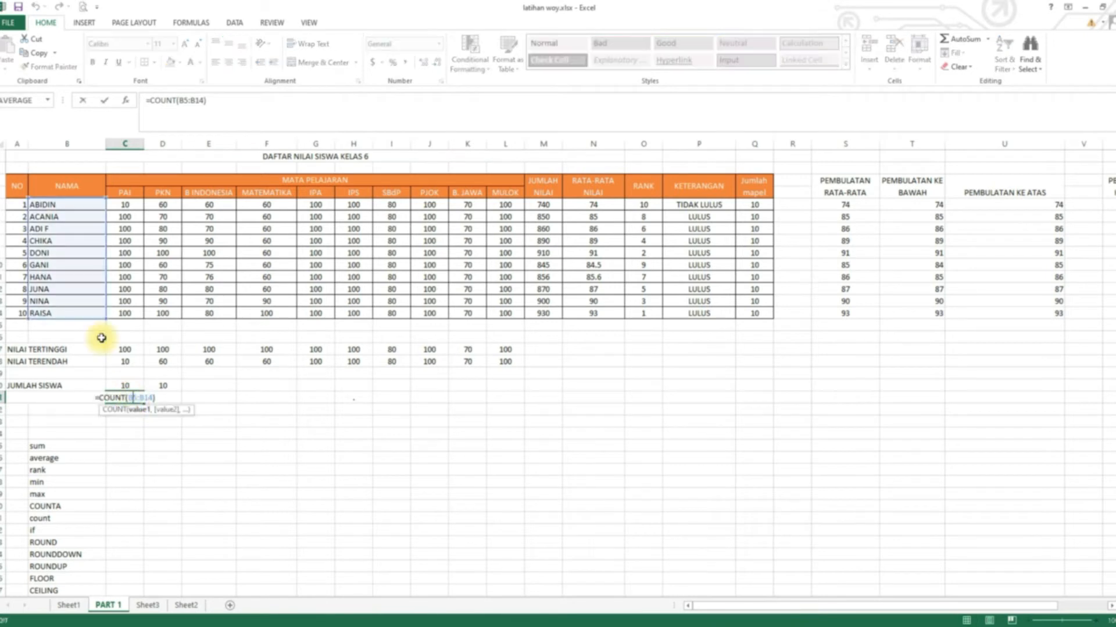
mouse_move(106, 225)
mouse_down()
mouse_move(148, 223)
mouse_move(126, 228)
mouse_up()
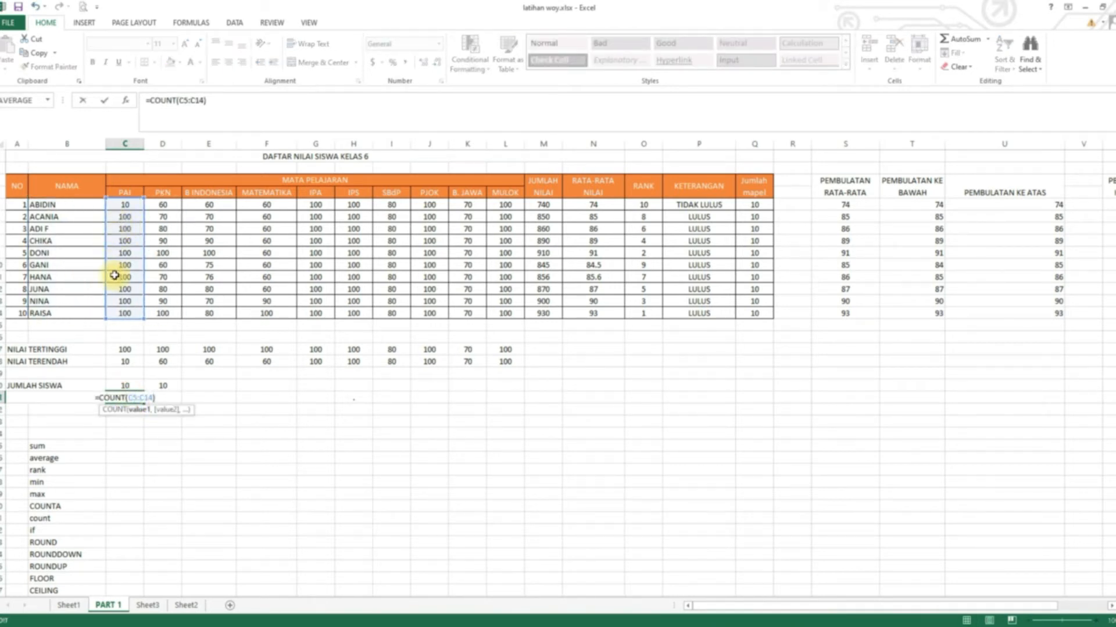
key(Return)
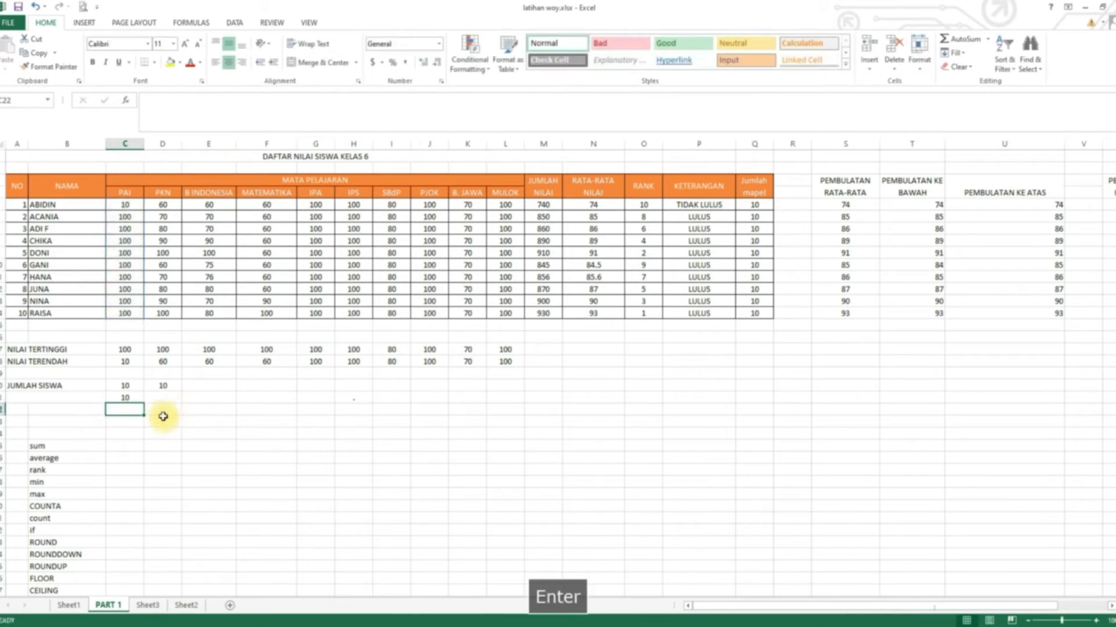
click(129, 398)
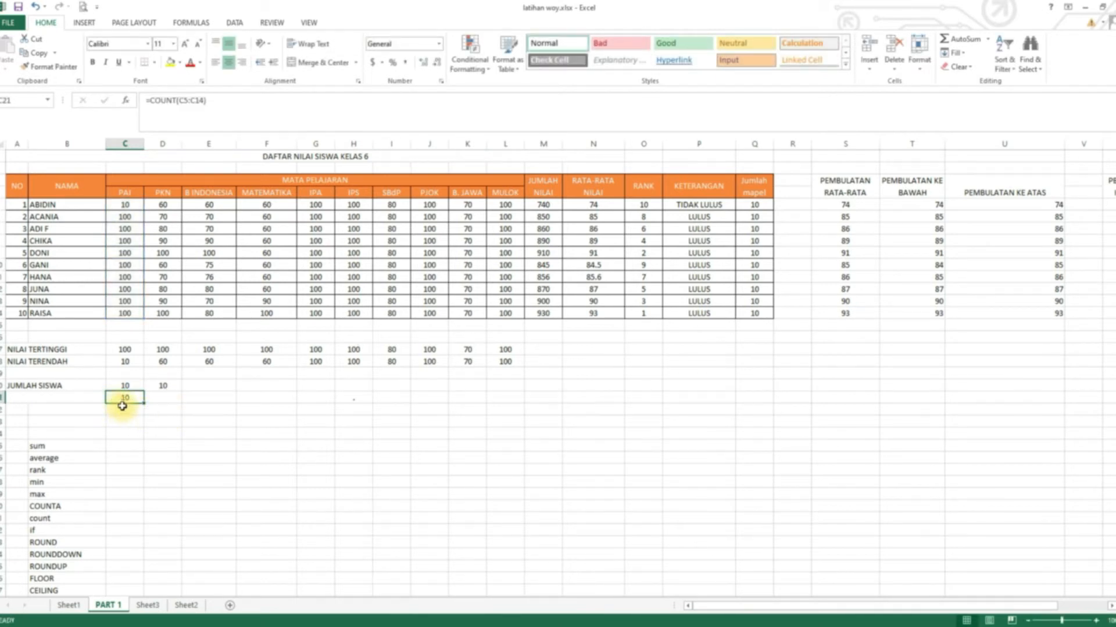
Step: Delete the COUNT formula from cell C21
key(Delete)
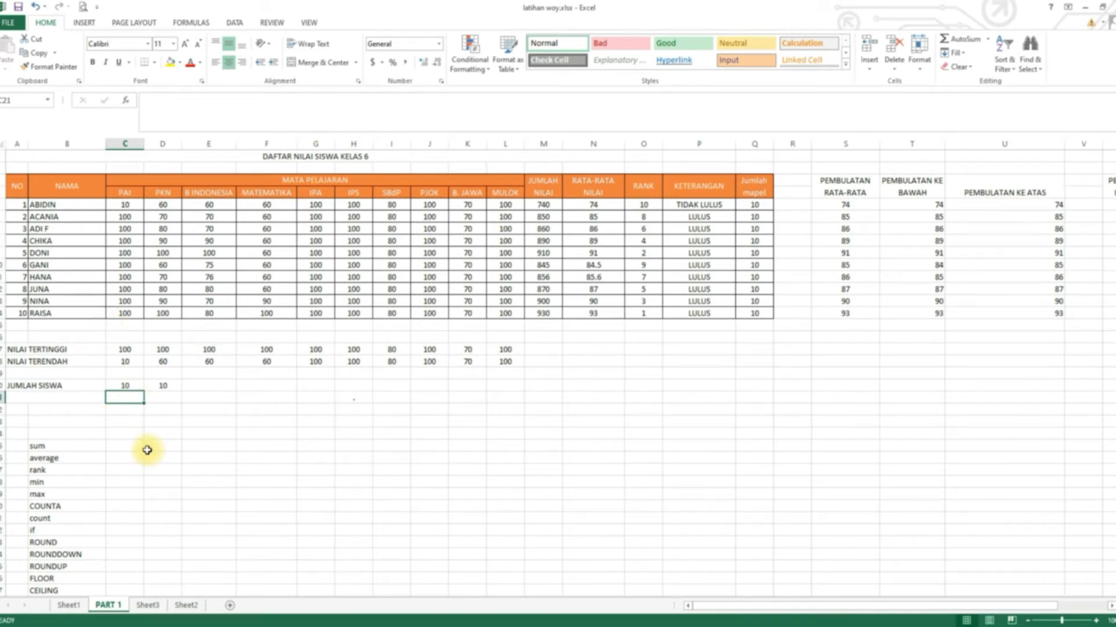
scroll(145, 453, down, 3)
scroll(144, 467, up, 3)
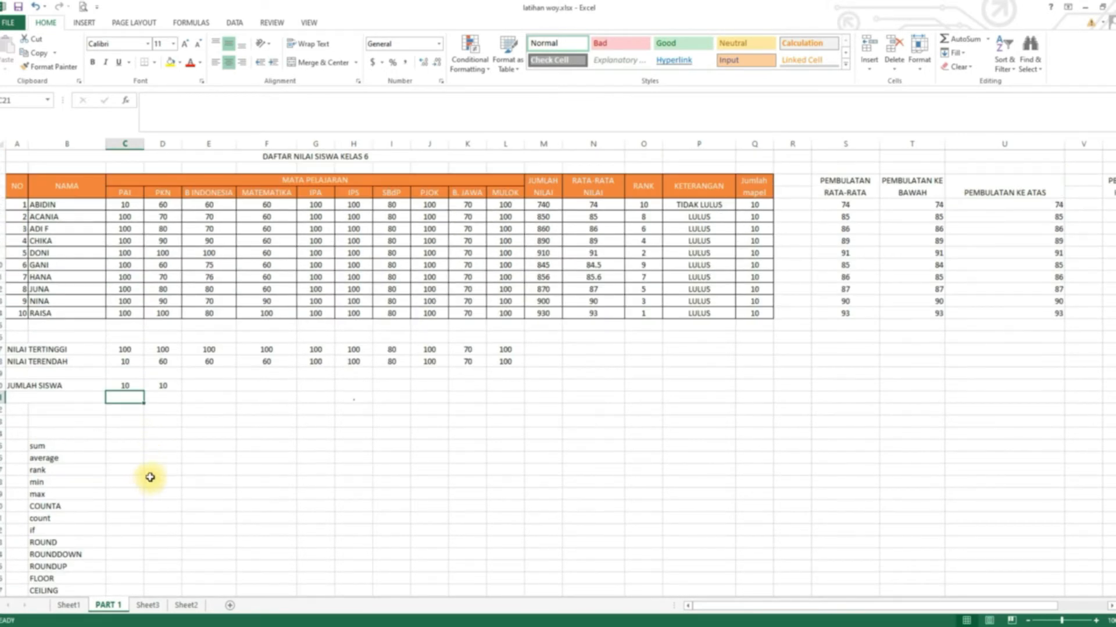
Step: Clear the arguments of the IF formula in KETERANGAN cell P5 and enter N5>=80 as its logical test
double_click(708, 204)
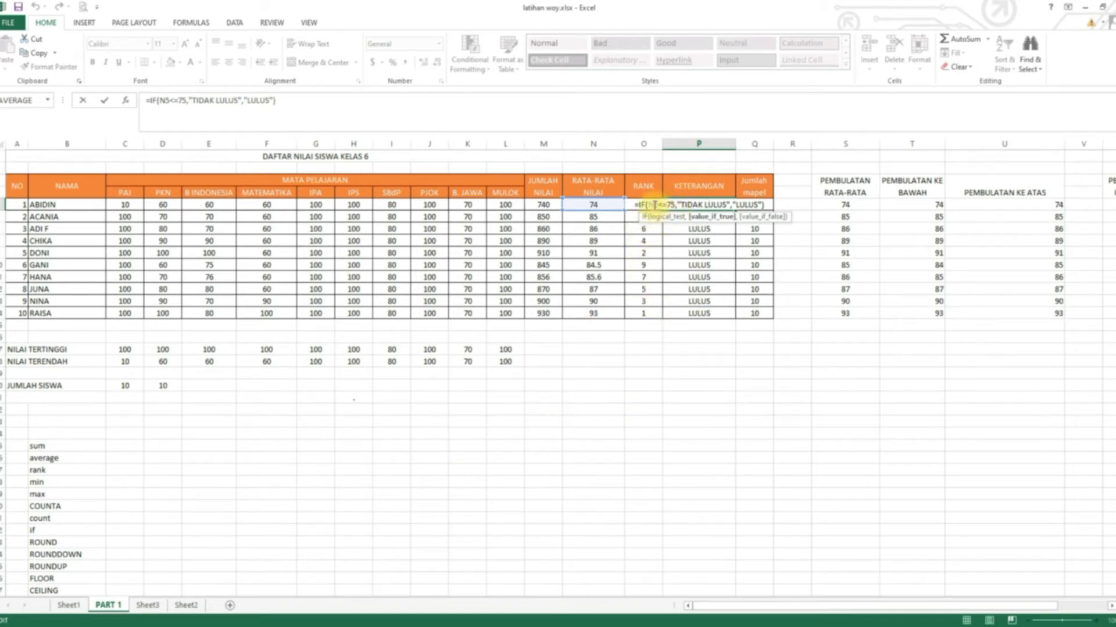
drag(646, 204, 776, 198)
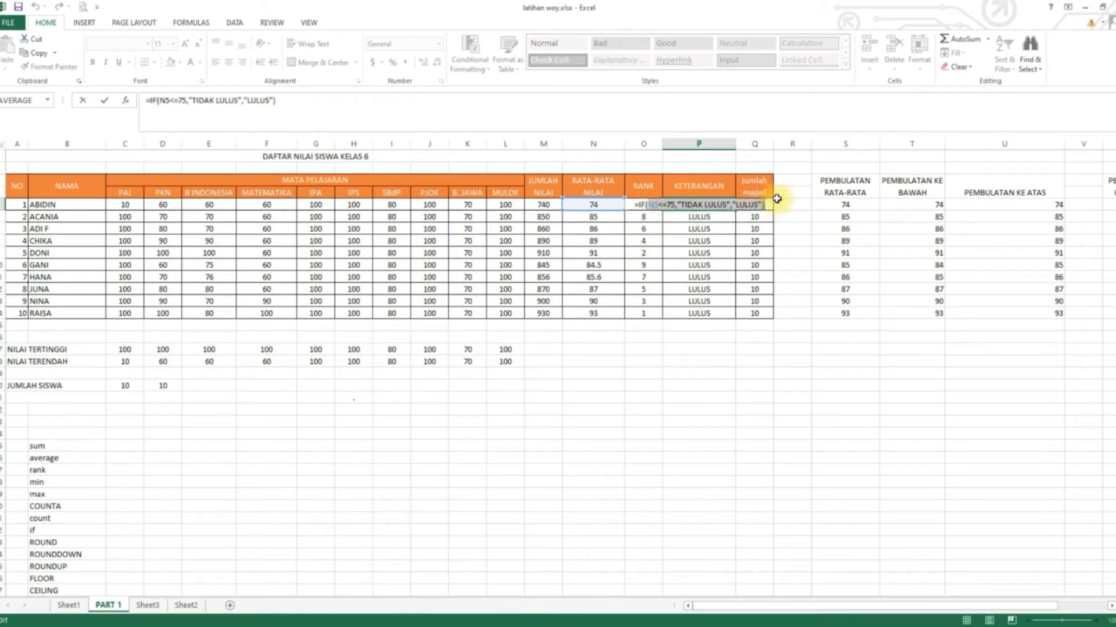
key(Delete)
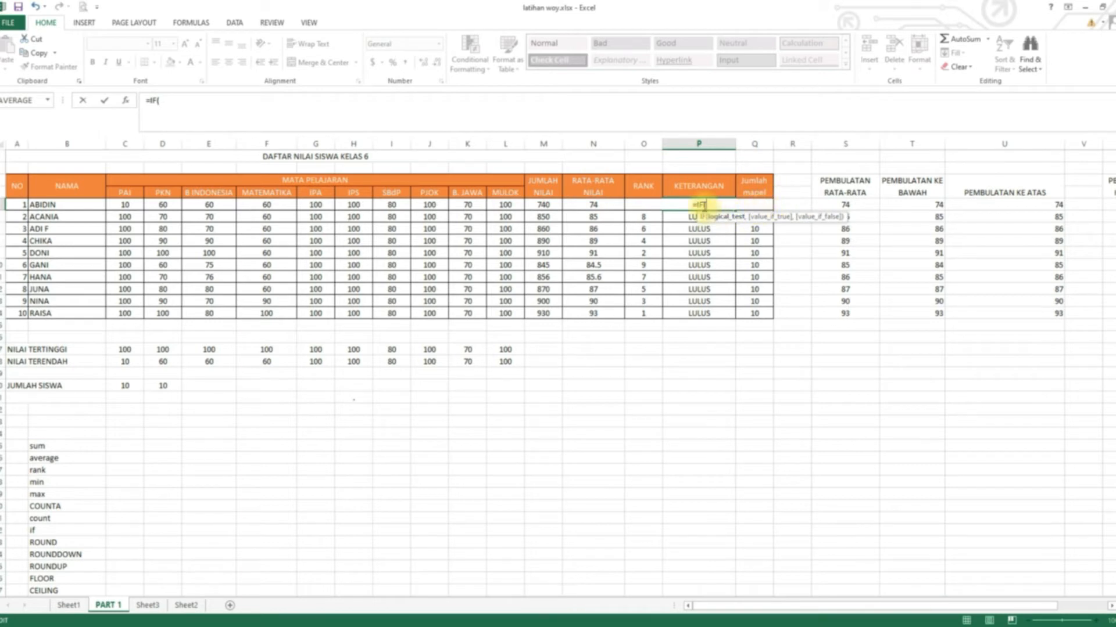
click(596, 207)
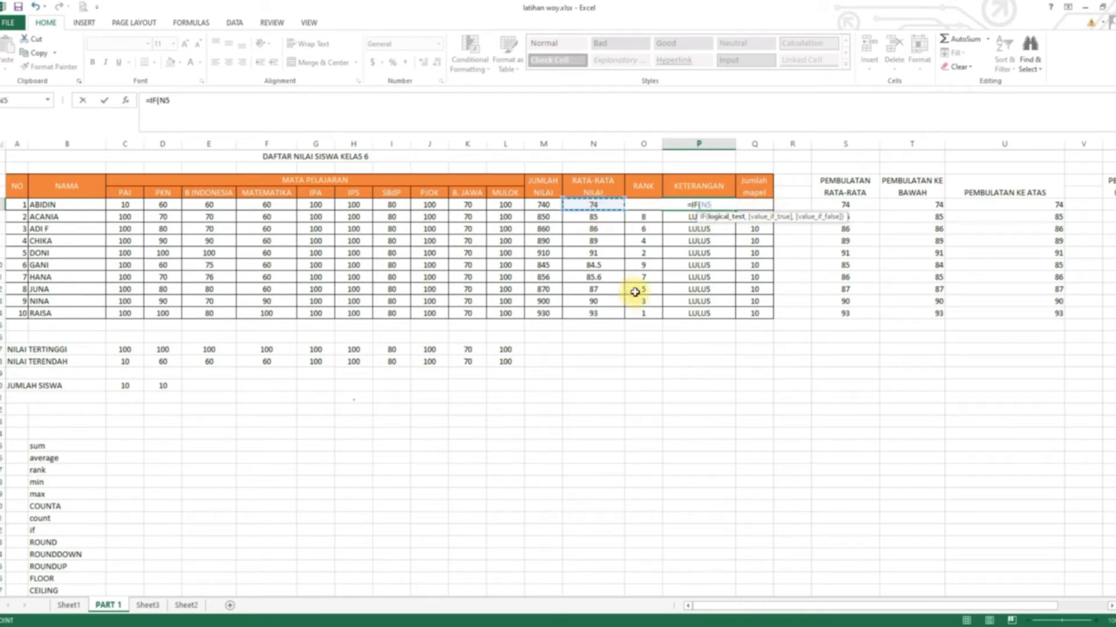
text(>)
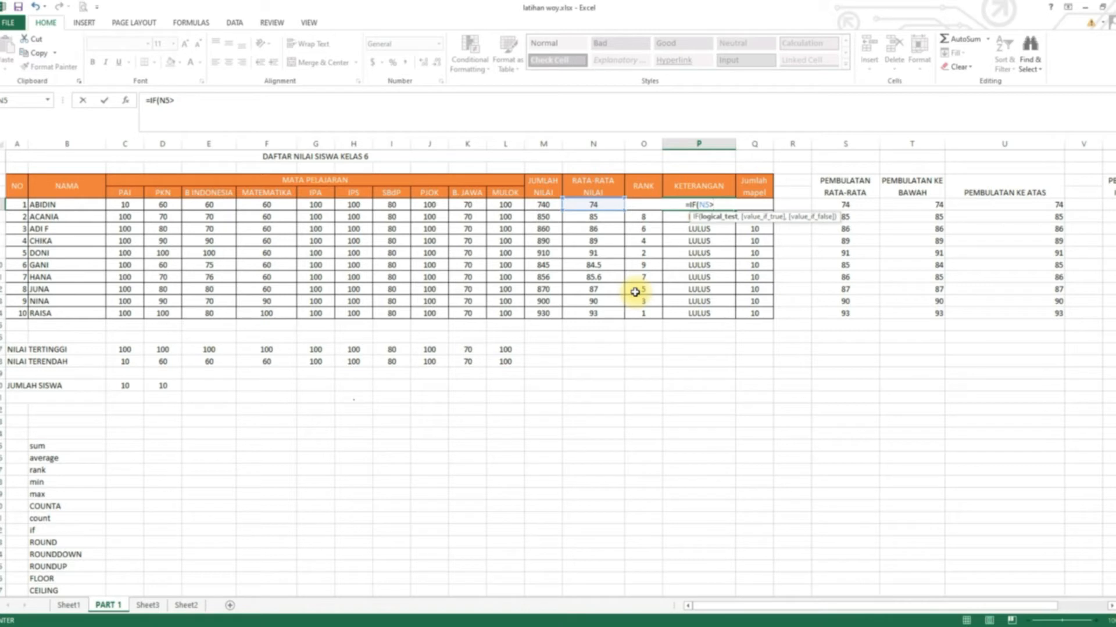
text(=)
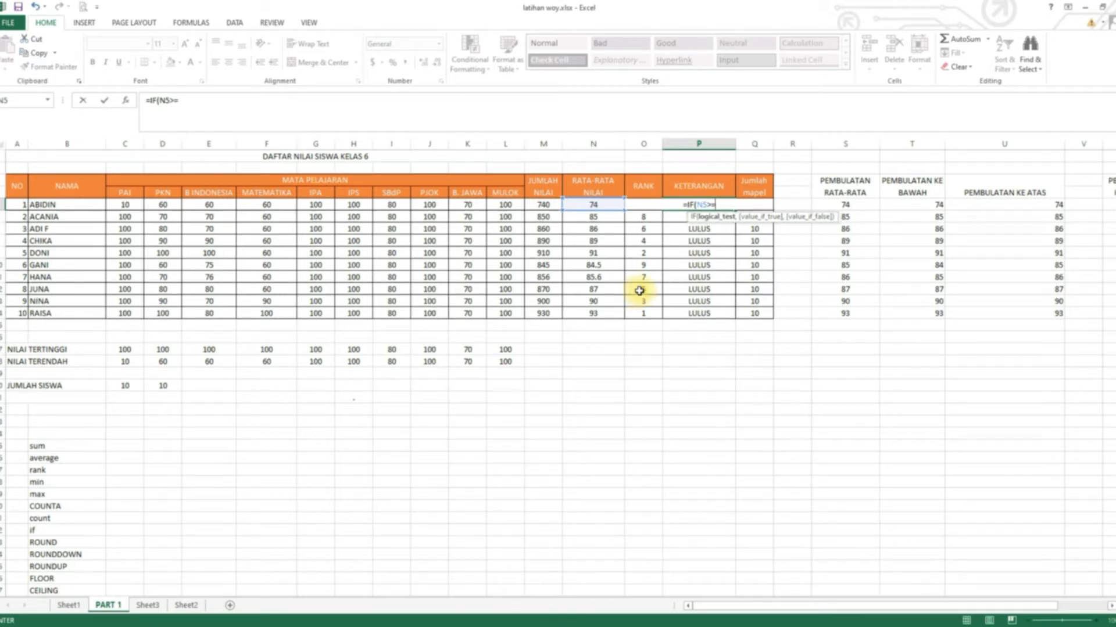
text(80)
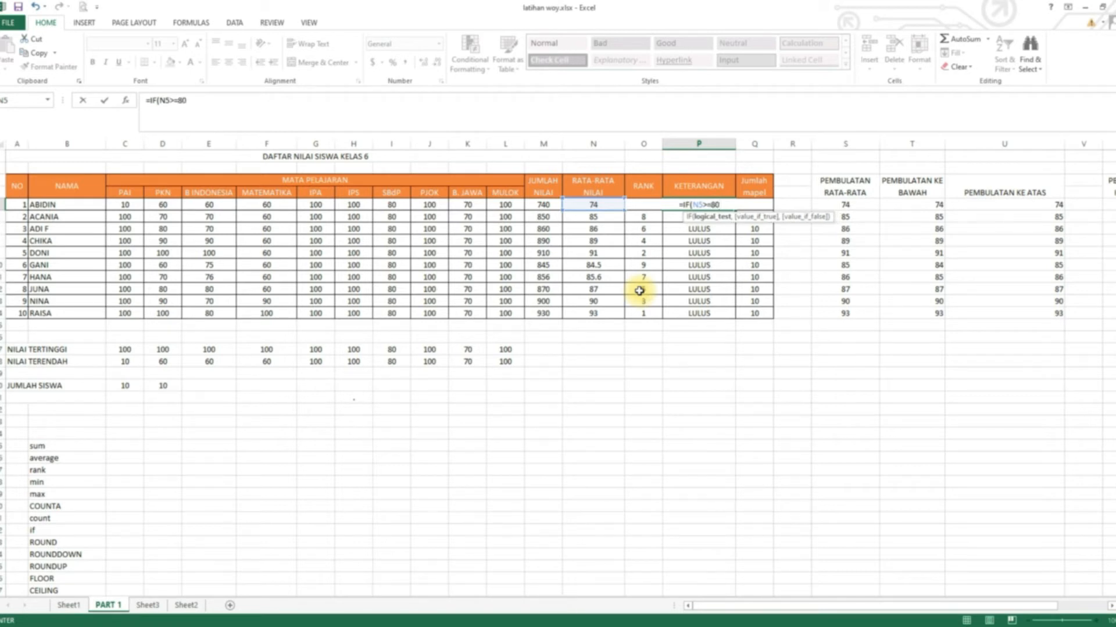
Step: Complete the P5 IF formula with "LULUS" as the true result and "TIDAK LULUS" as the false result
text(,")
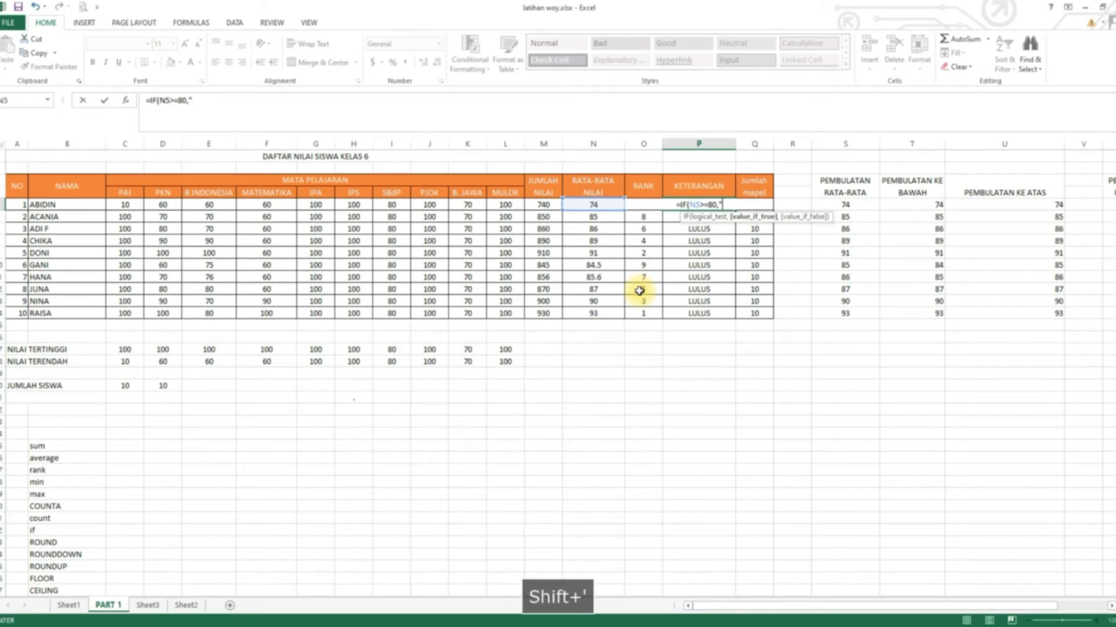
text(LU)
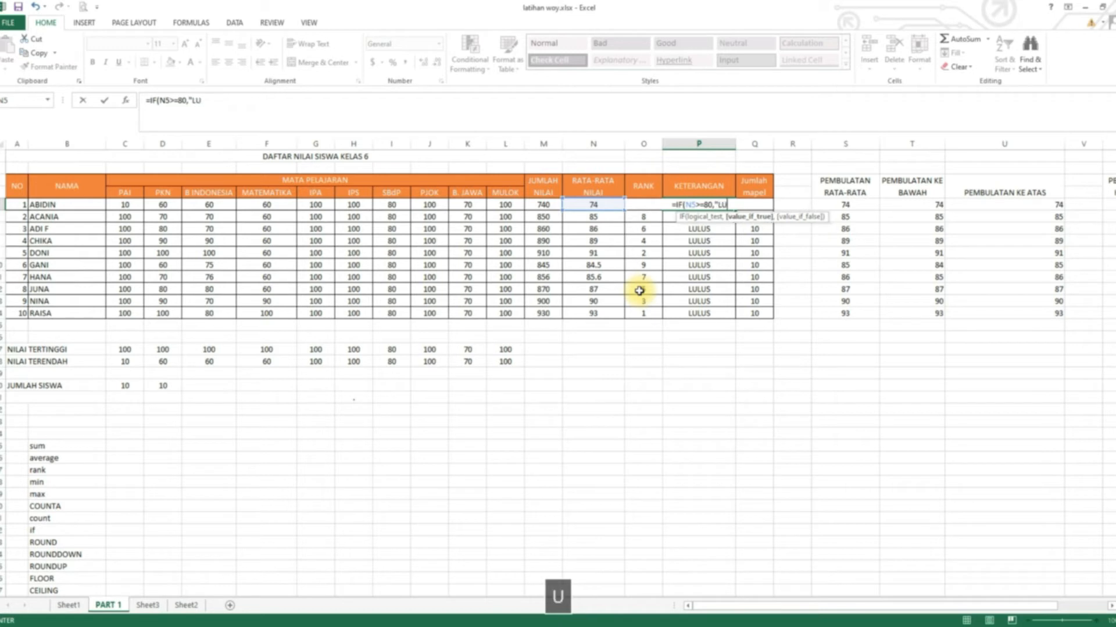
text(LUS")
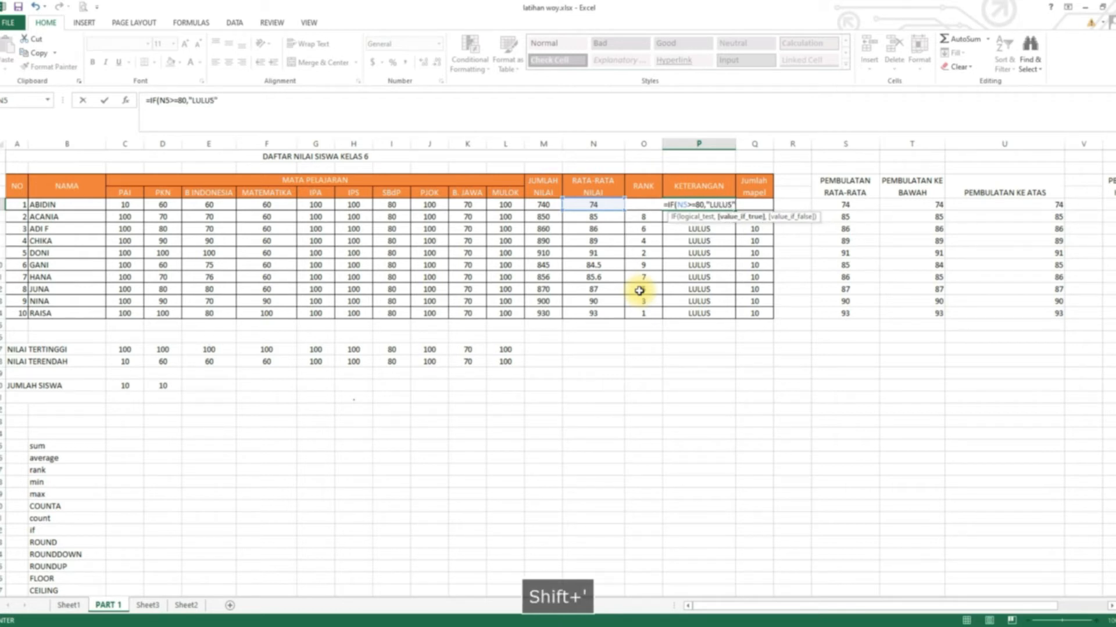
text(,)
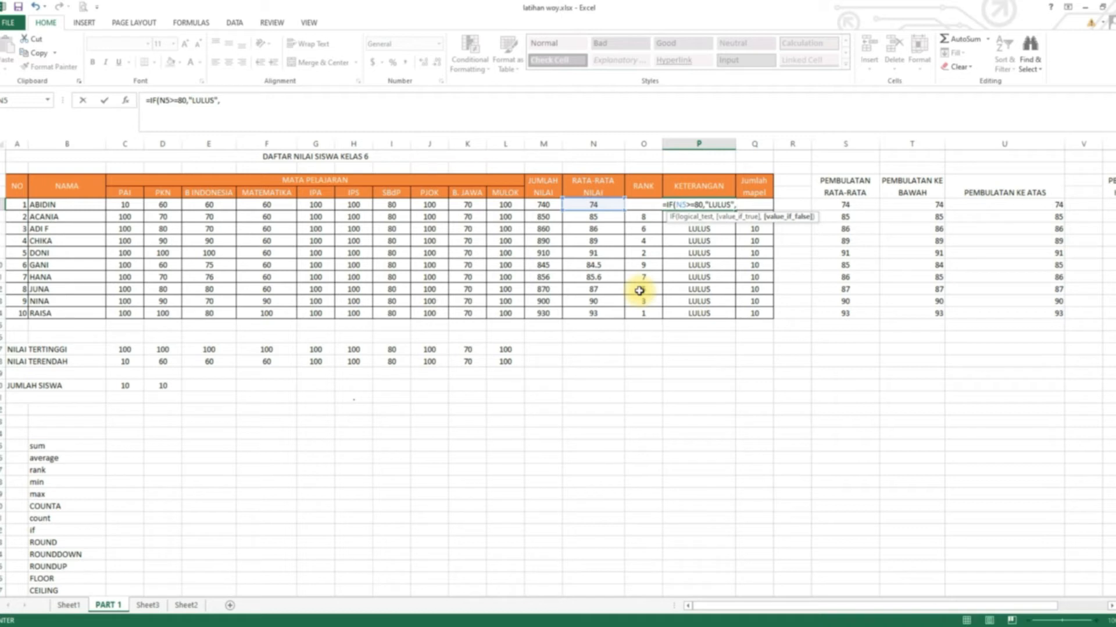
text("T)
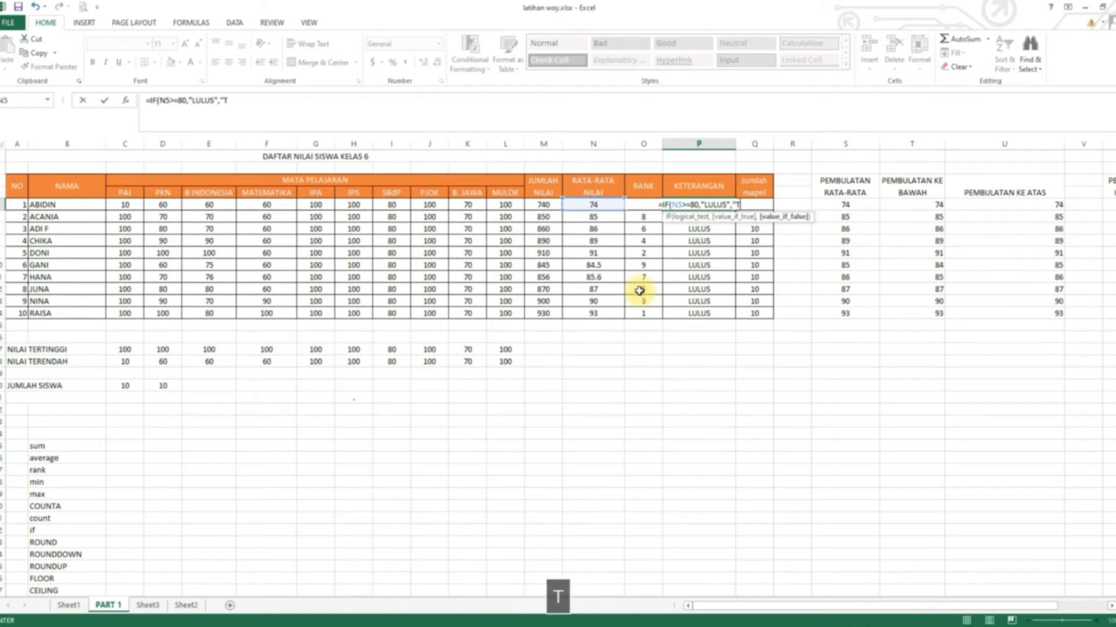
text(IDAK LU)
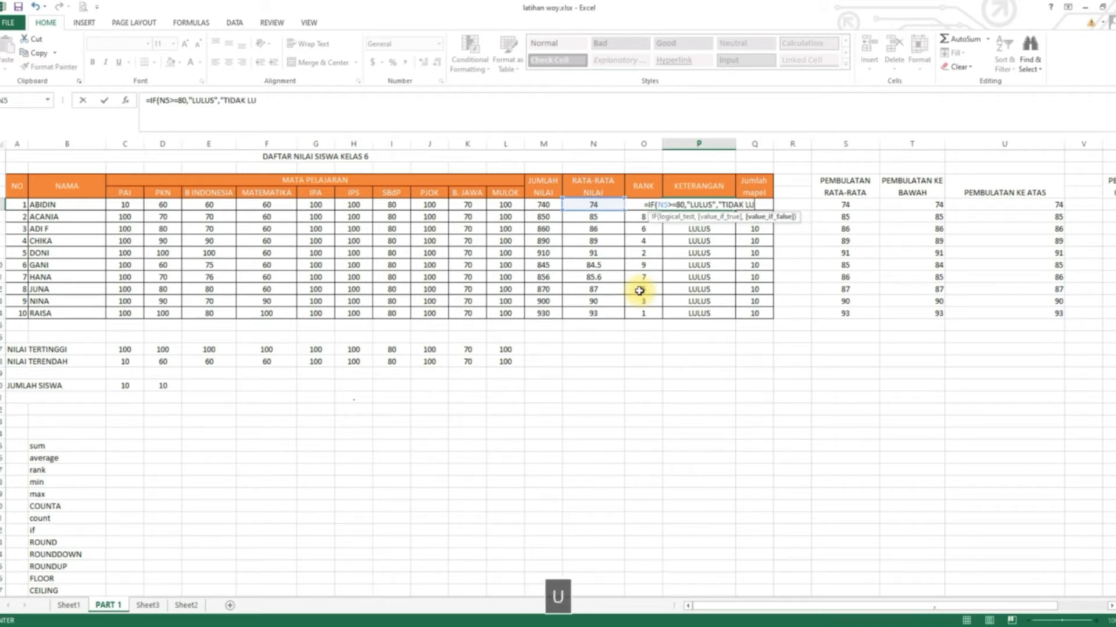
text(LUS")
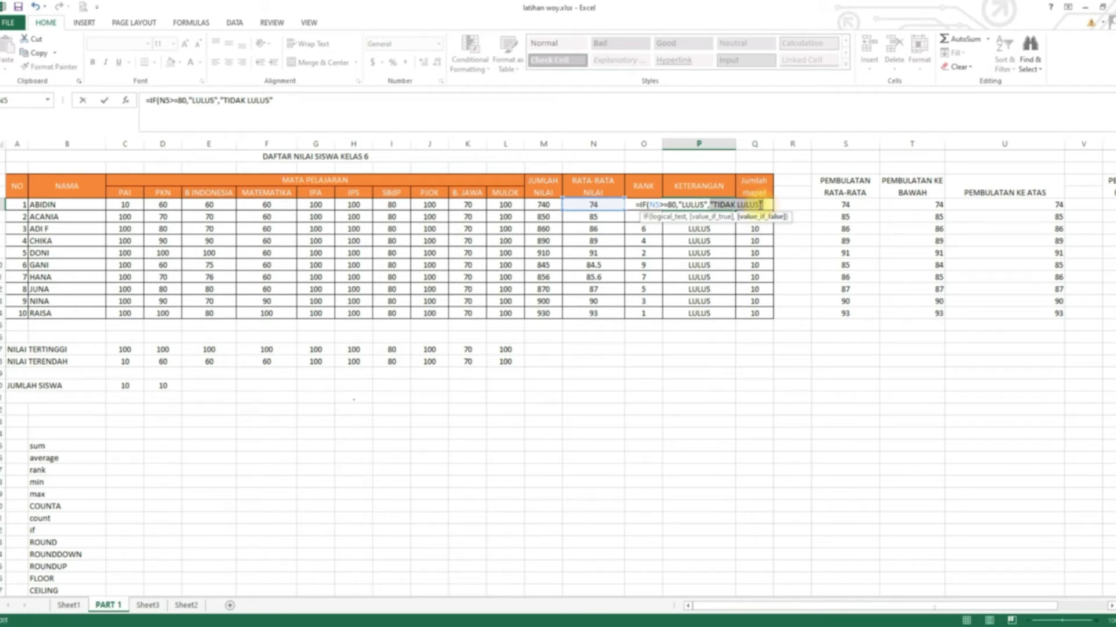
click(711, 205)
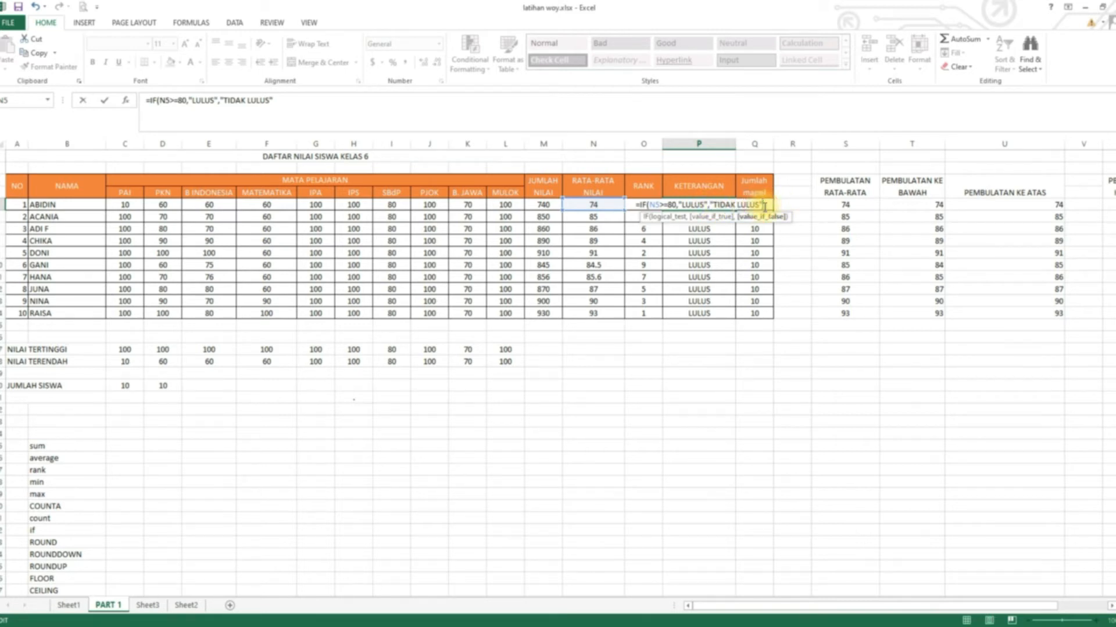
key(Return)
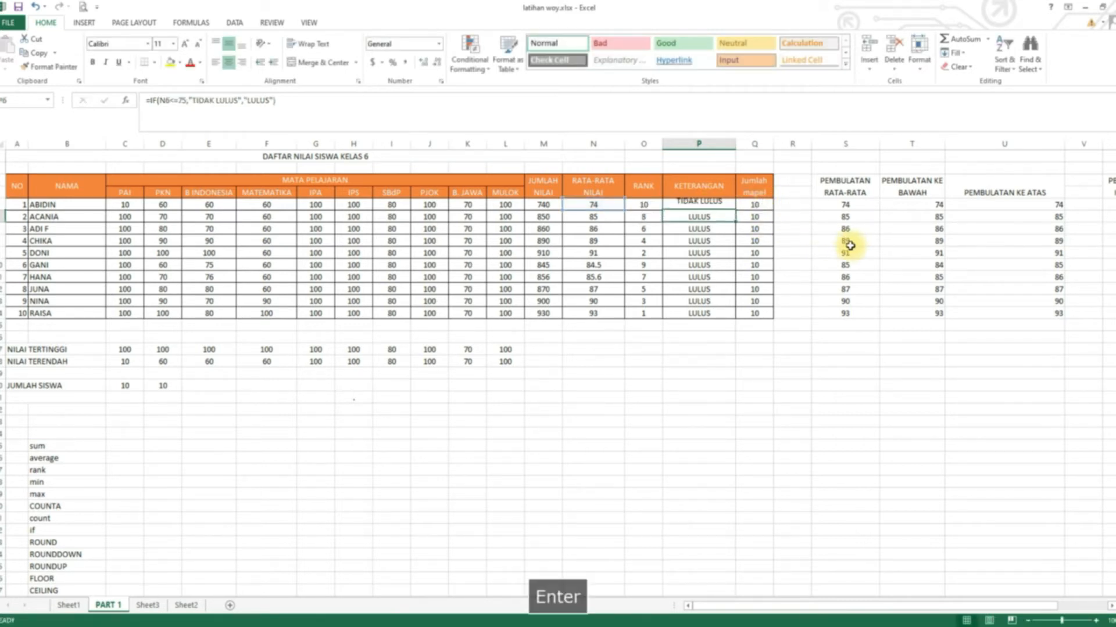
Step: Fill the P5 IF formula down the KETERANGAN column to P14 and check the copy in P6
click(725, 206)
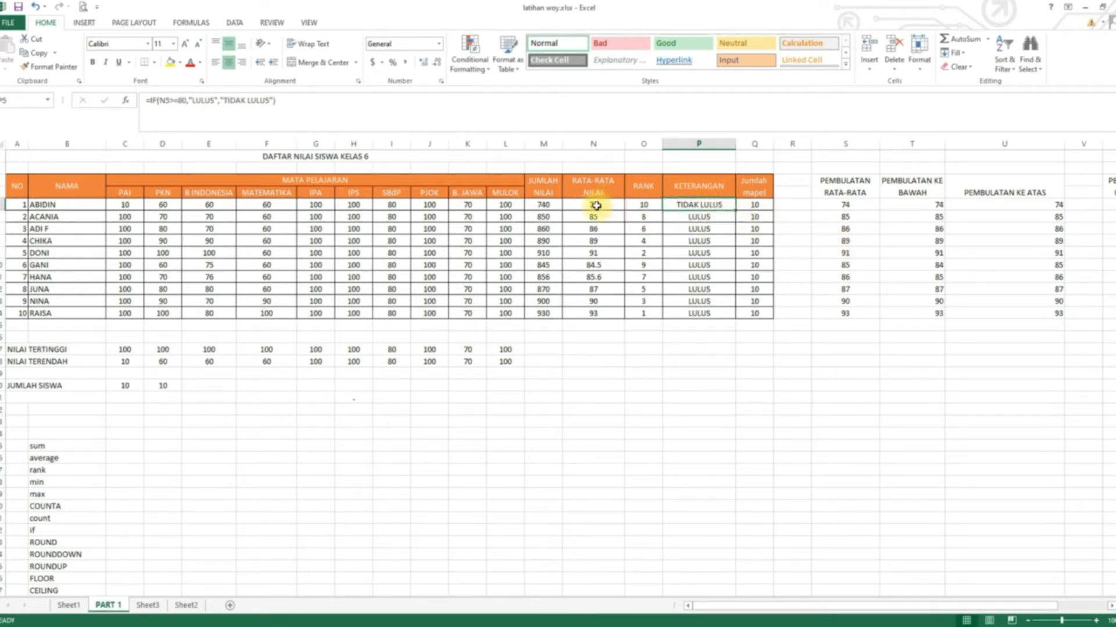
drag(737, 211, 728, 316)
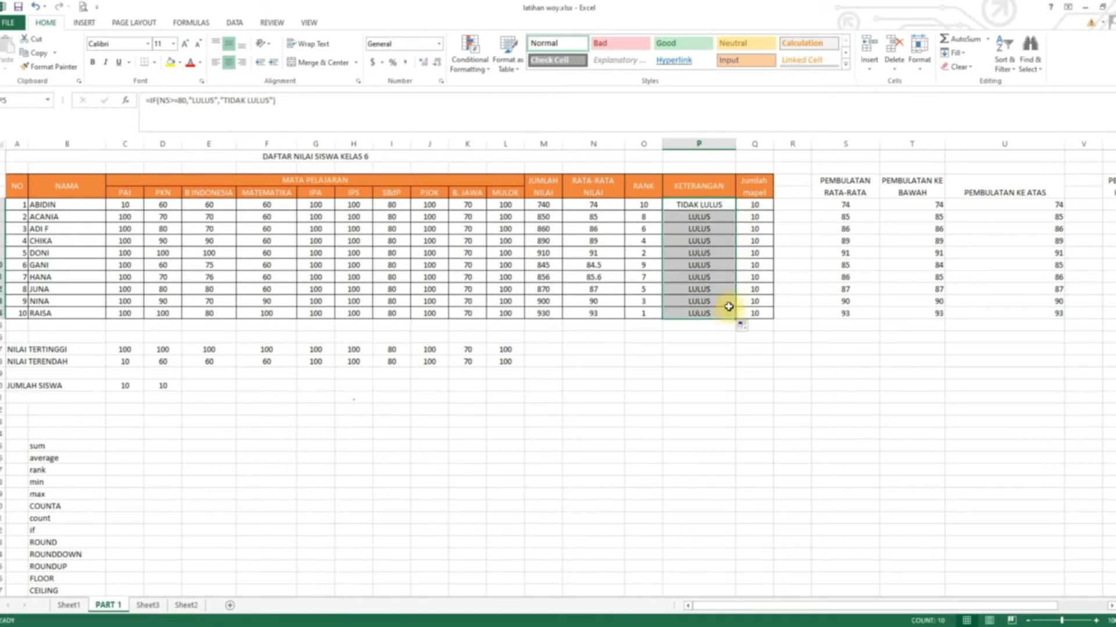
click(700, 217)
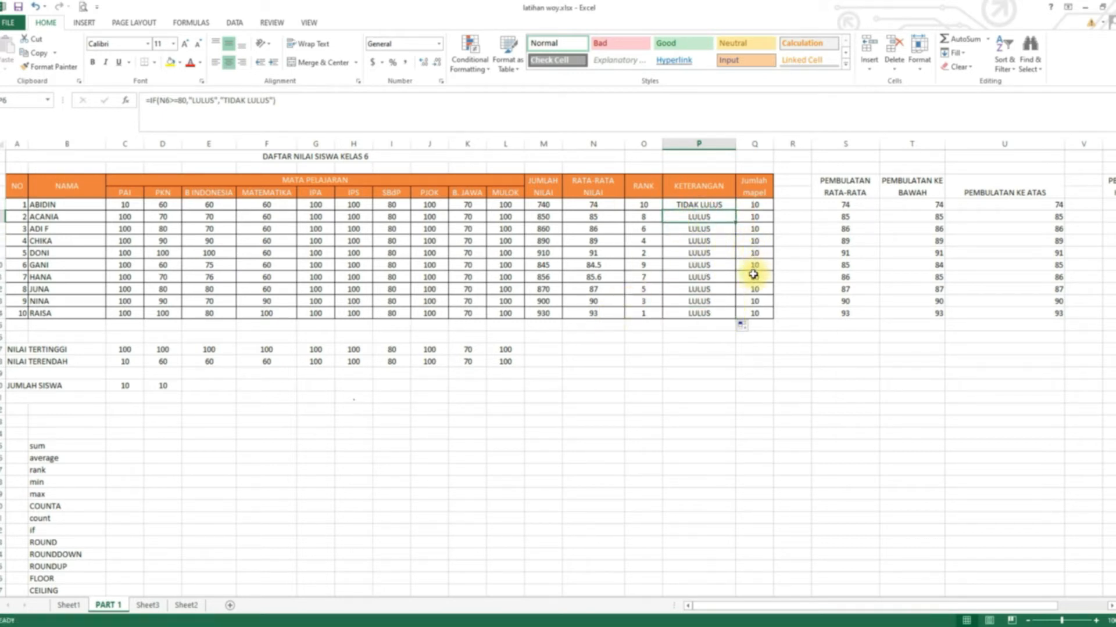
Step: Try a PJOK score of 50 for student number 5 in J9 to test the pass formula
click(429, 253)
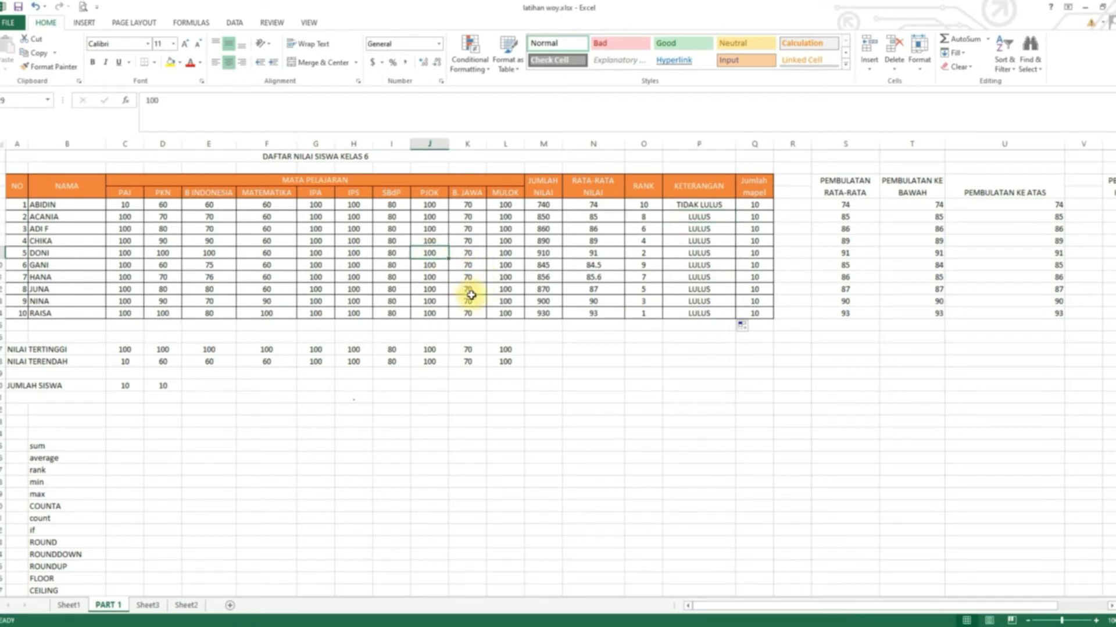
text(50)
key(Return)
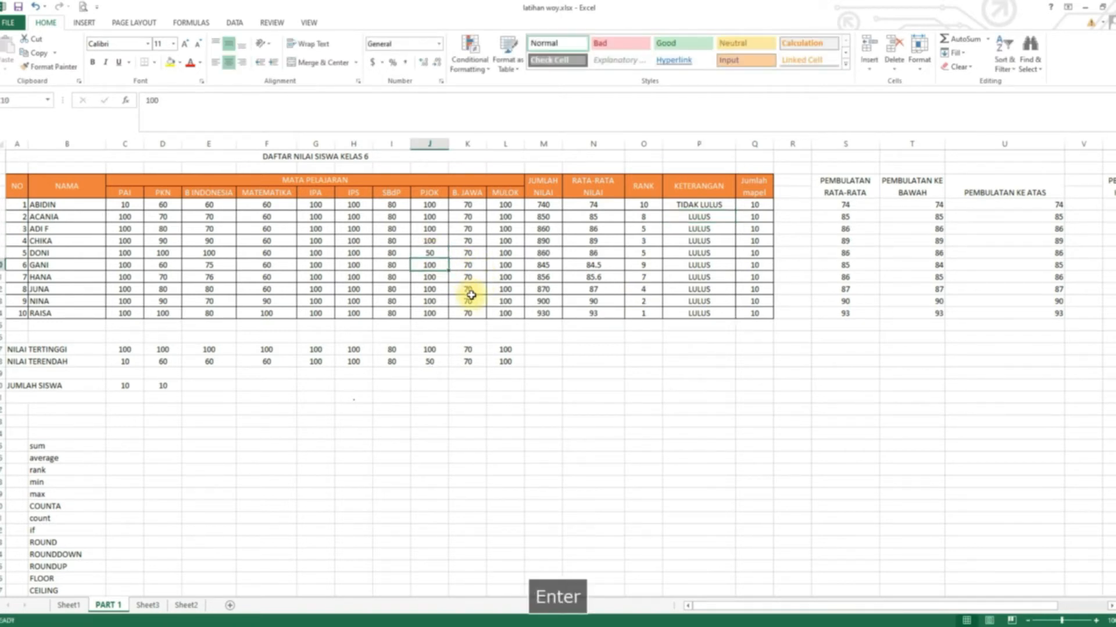
Step: Set student number 5's PJOK score in J9 and MULOK score in L9 to 0, and check the average in N9
click(437, 252)
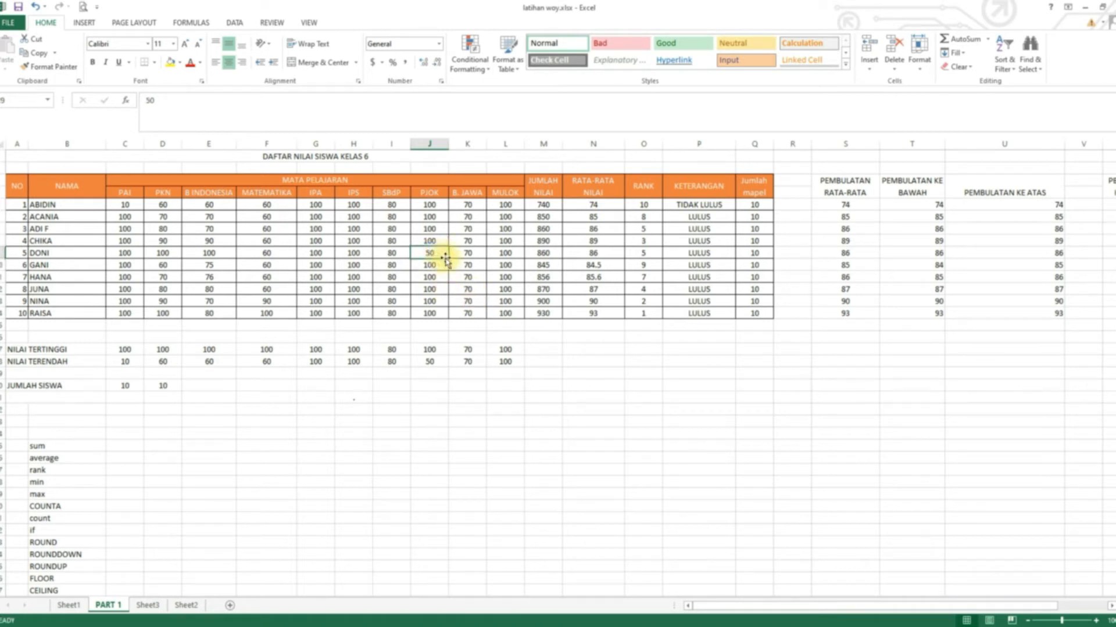
text(0)
key(Return)
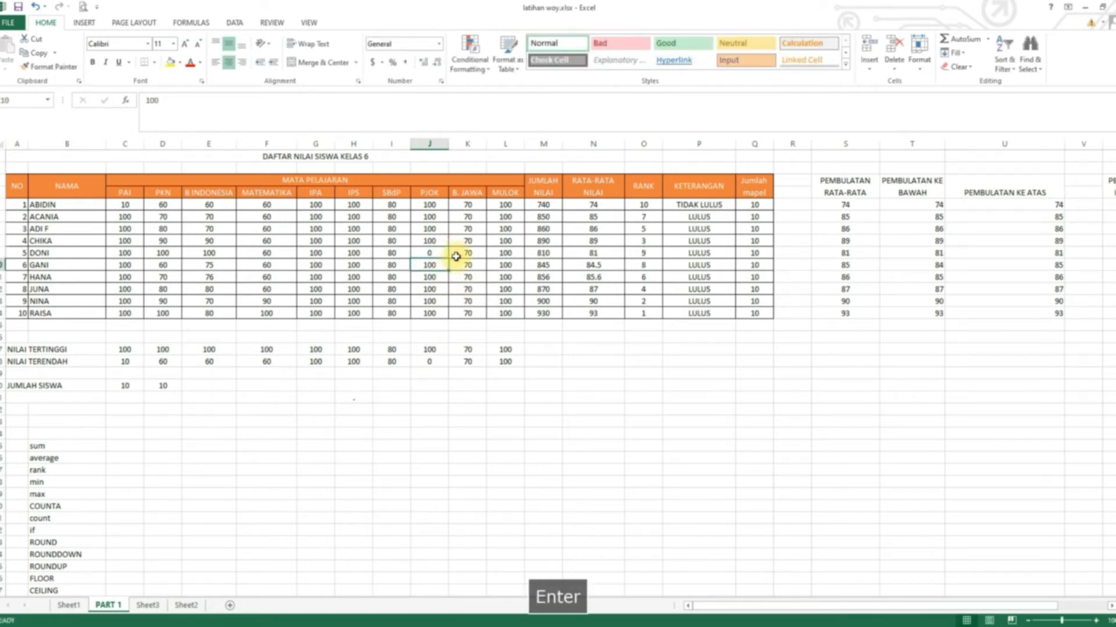
click(506, 253)
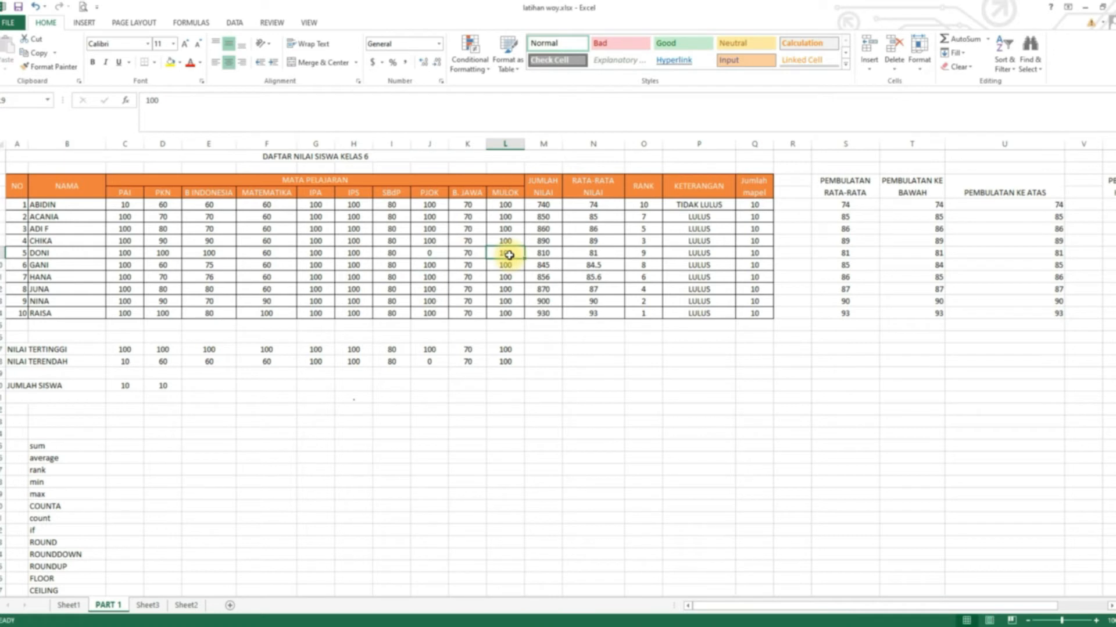
text(0)
key(Return)
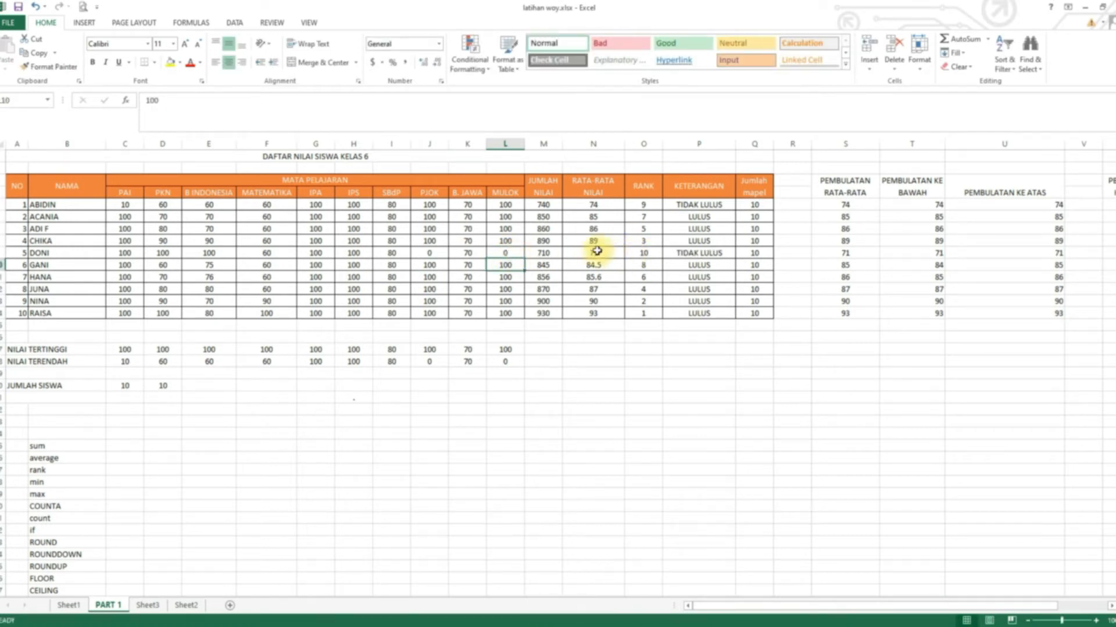
click(597, 251)
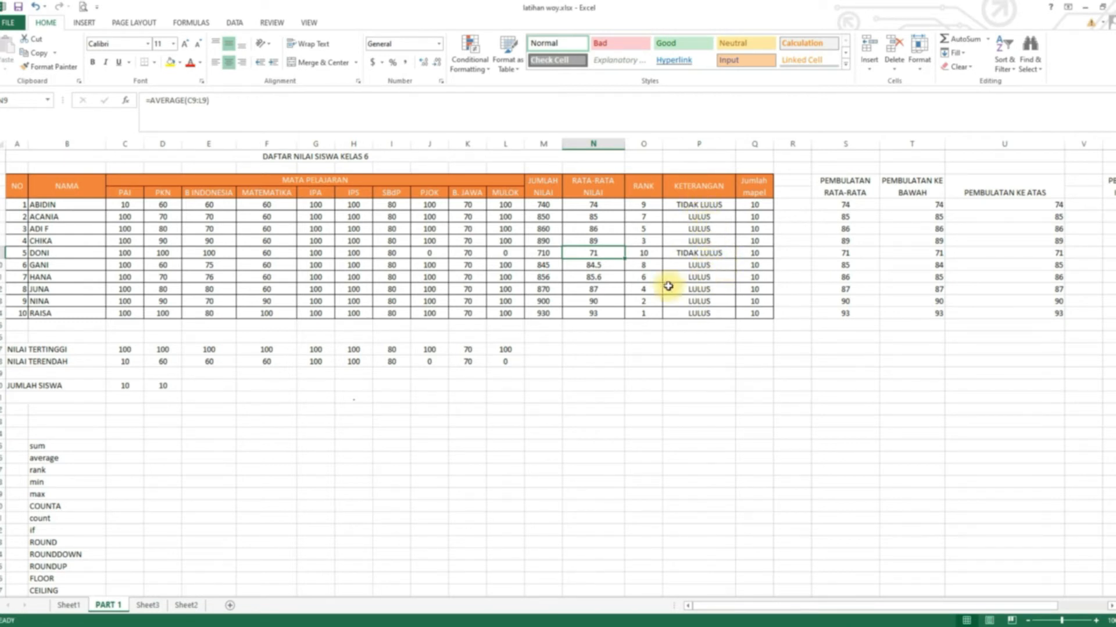
click(499, 242)
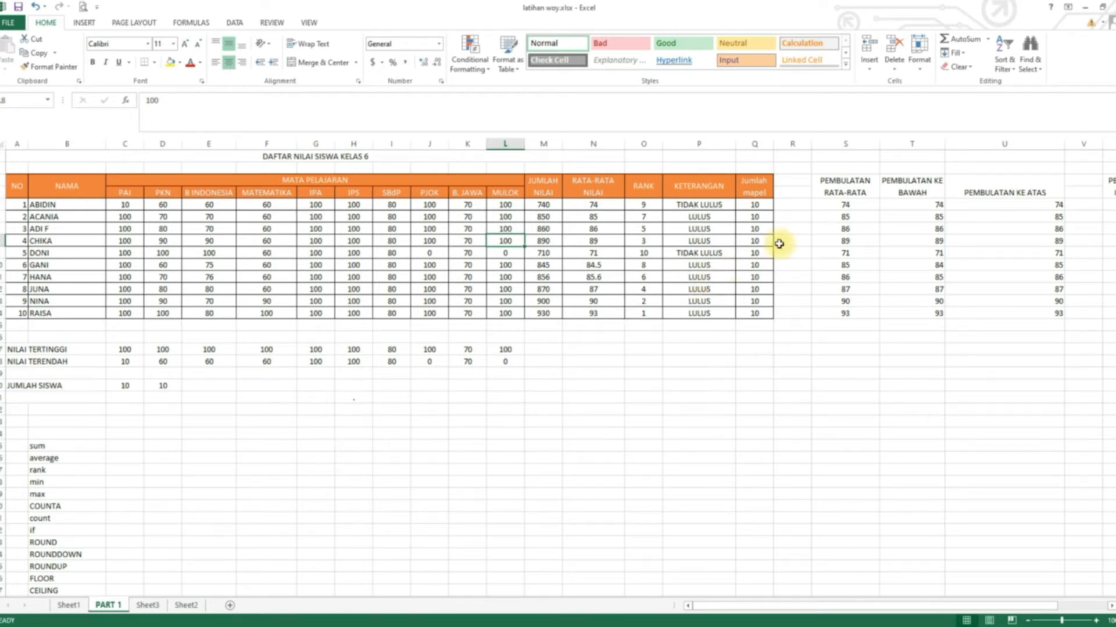
Step: Clear the PEMBULATAN RATA-RATA values in S5:S14, leaving S5 without a formula
drag(854, 204, 833, 313)
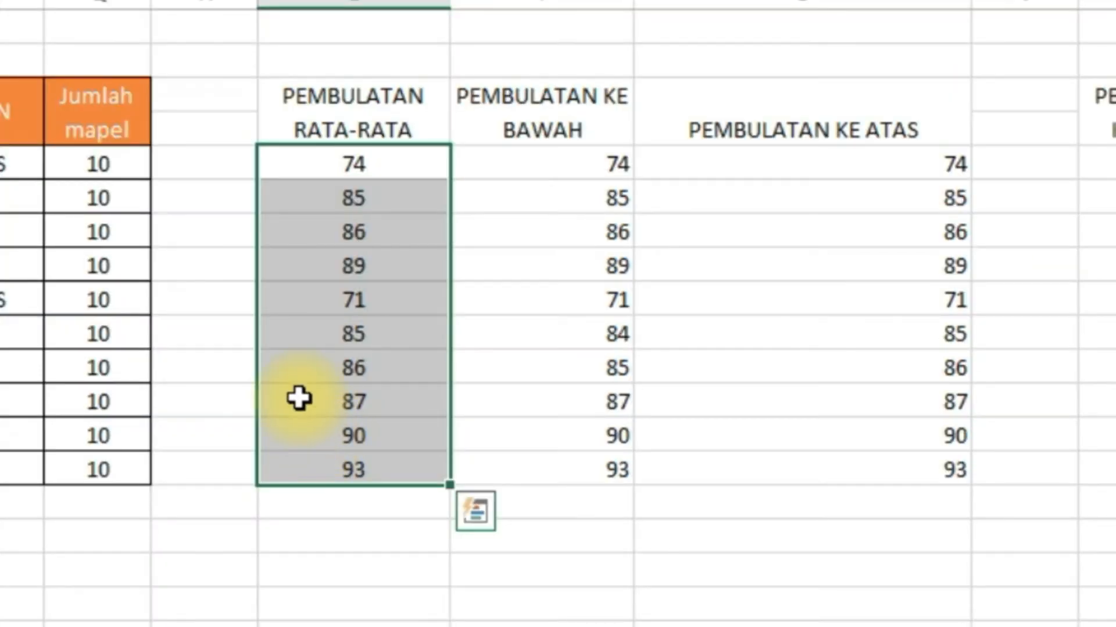
key(Delete)
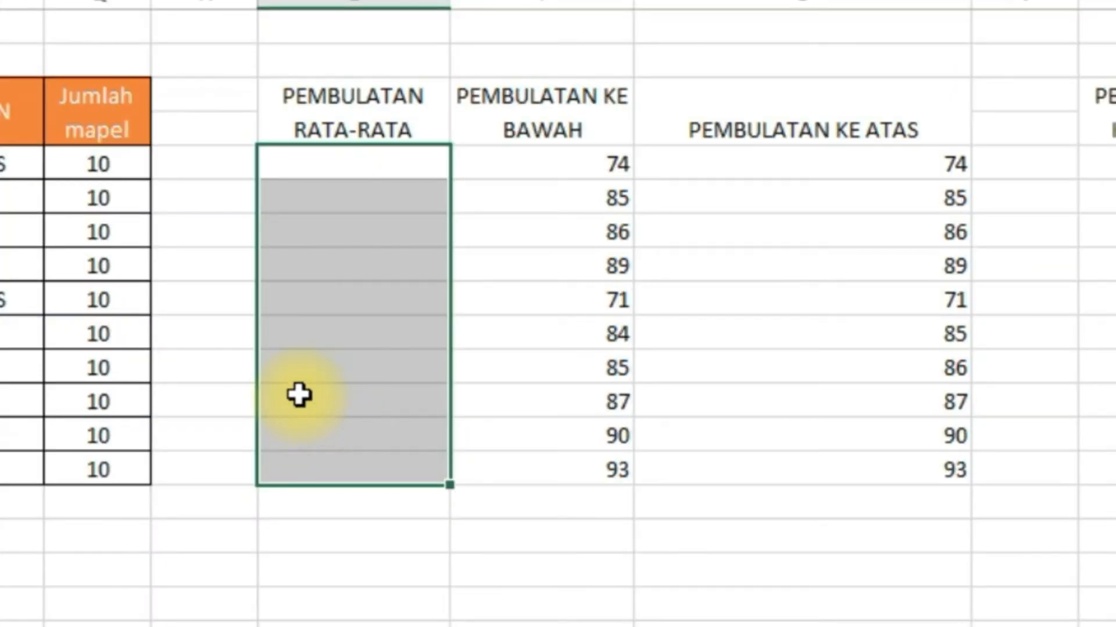
click(358, 163)
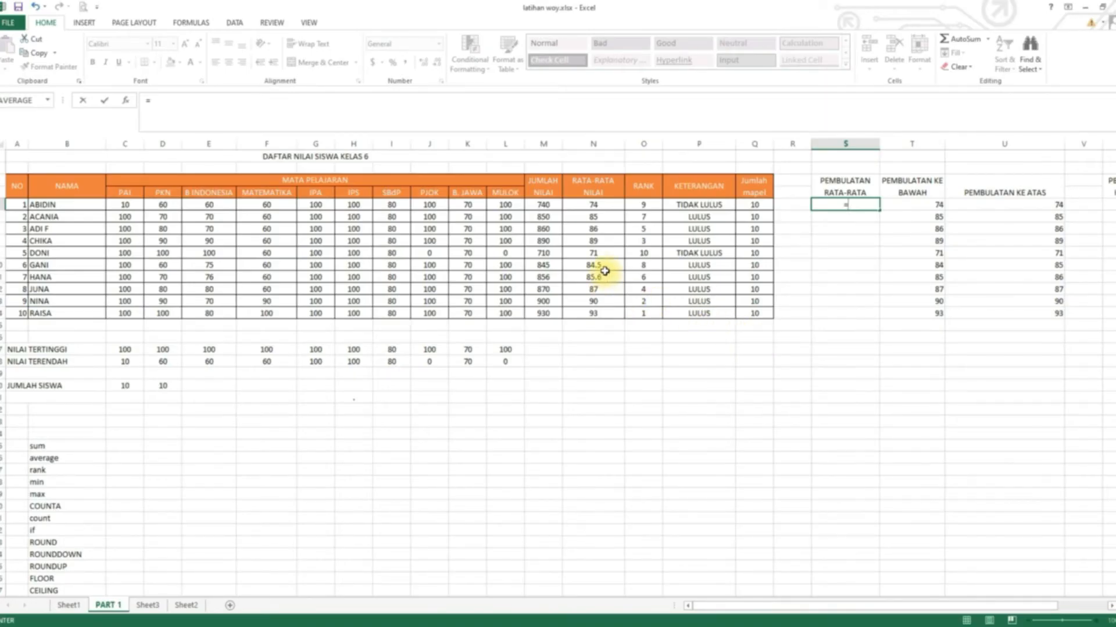
key(Return)
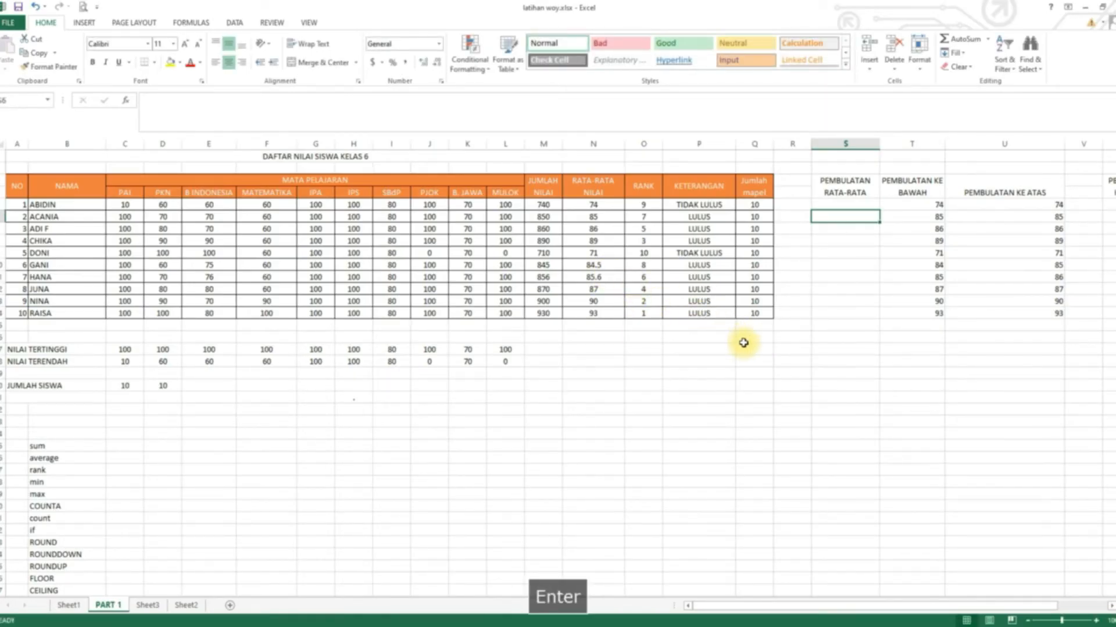
Step: Enter the sample average 84.5 in N17, below the RATA-RATA NILAI column, as a rounding example
click(602, 266)
click(599, 351)
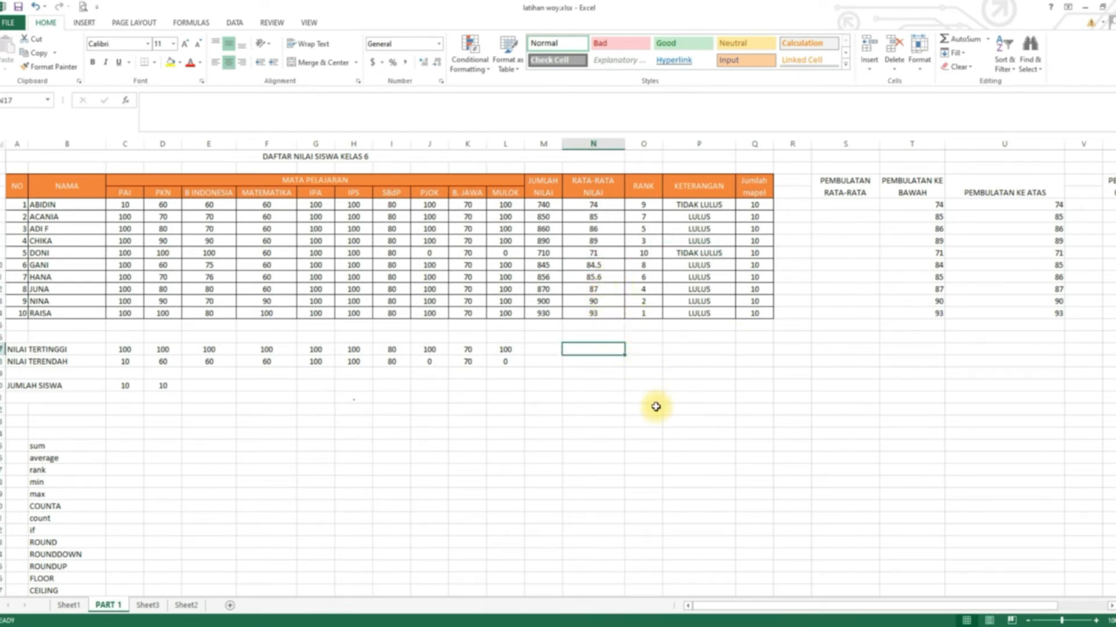
text(84)
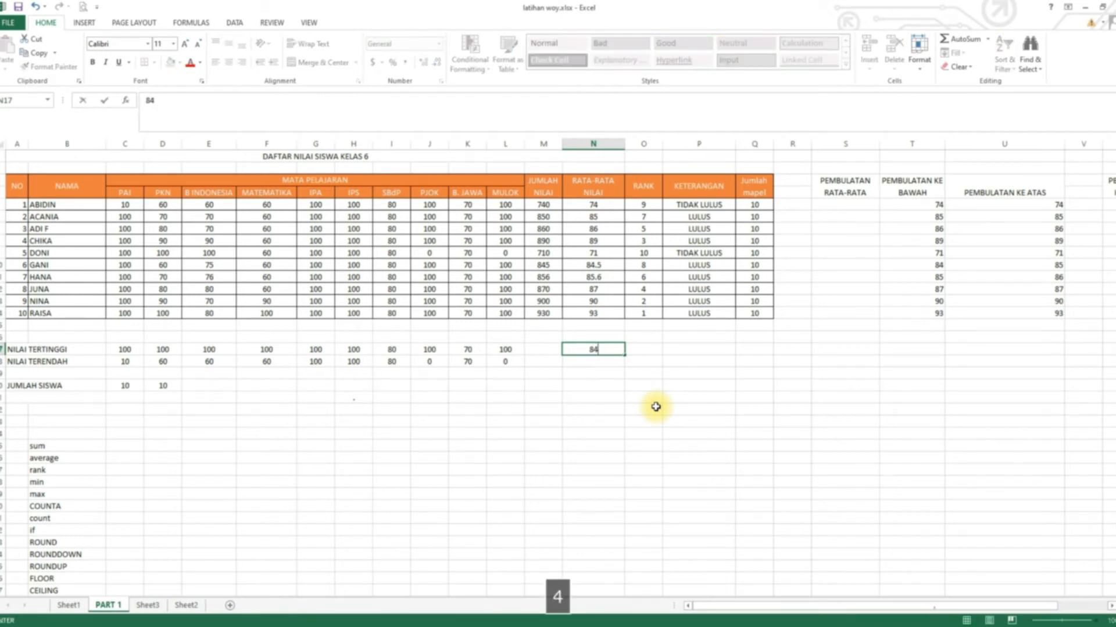
text(.5)
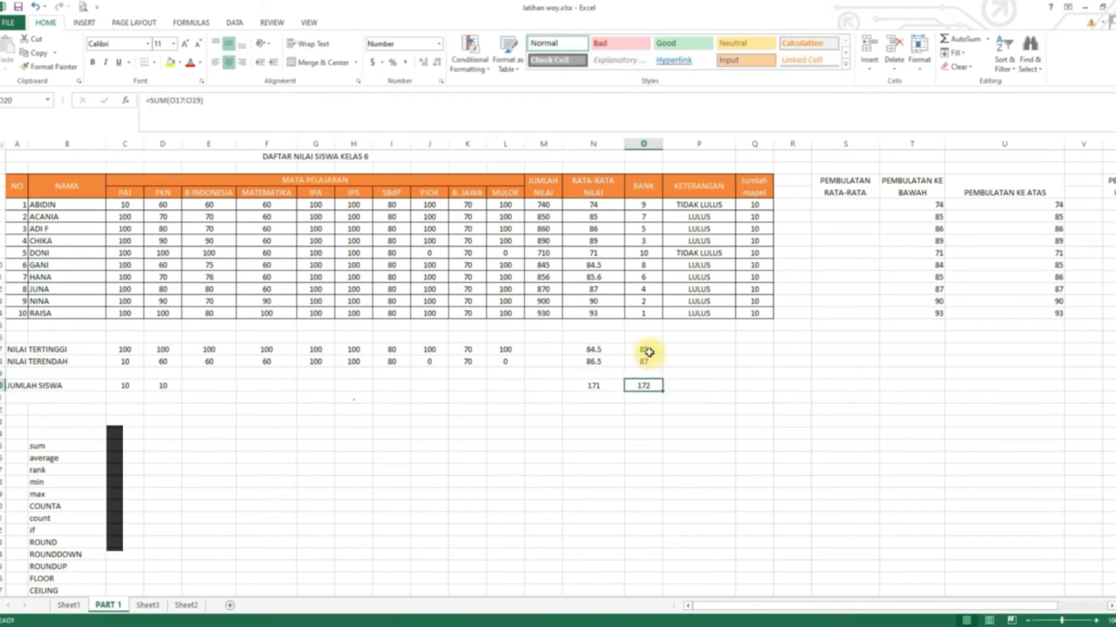
Step: Examine the ROUND formulas in O17 and O18 against the unrounded sample averages in N17 and N18
click(650, 350)
drag(658, 349, 653, 359)
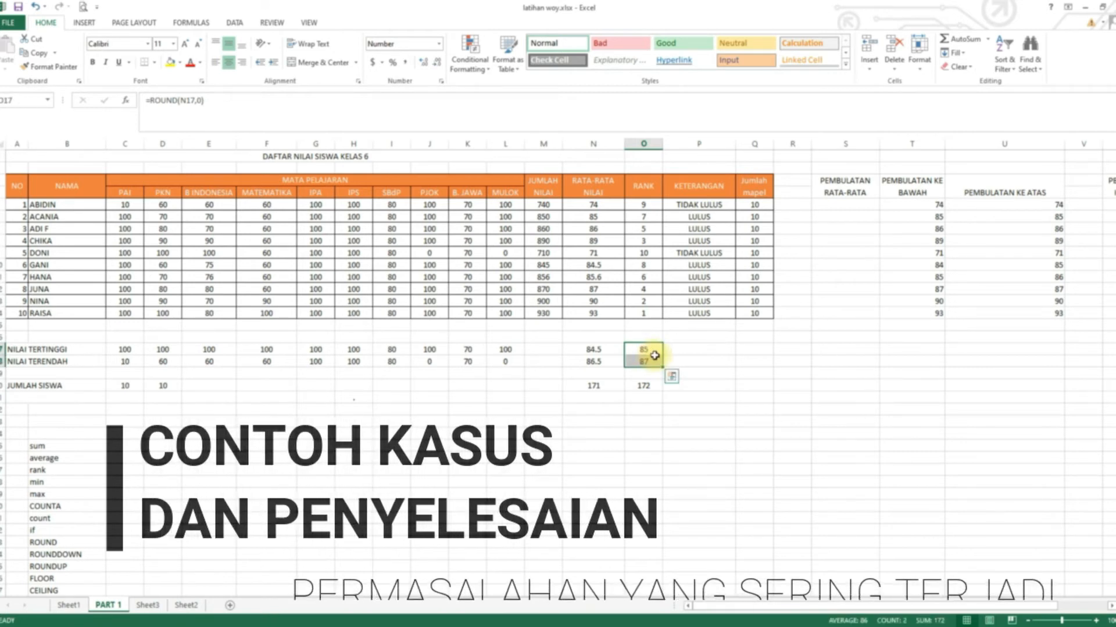
click(604, 350)
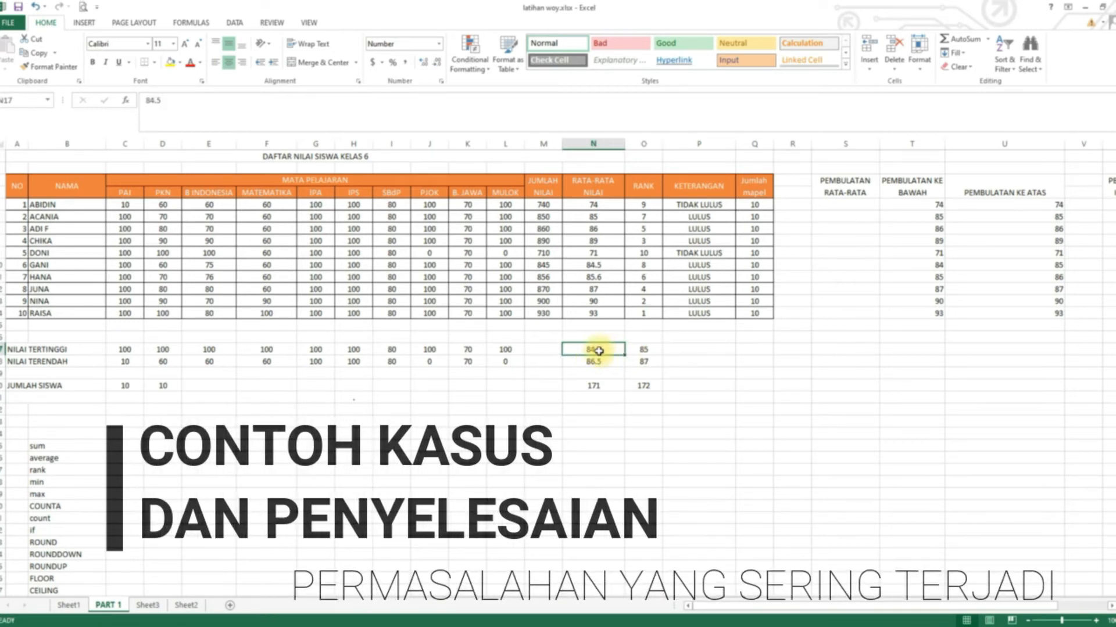
click(651, 348)
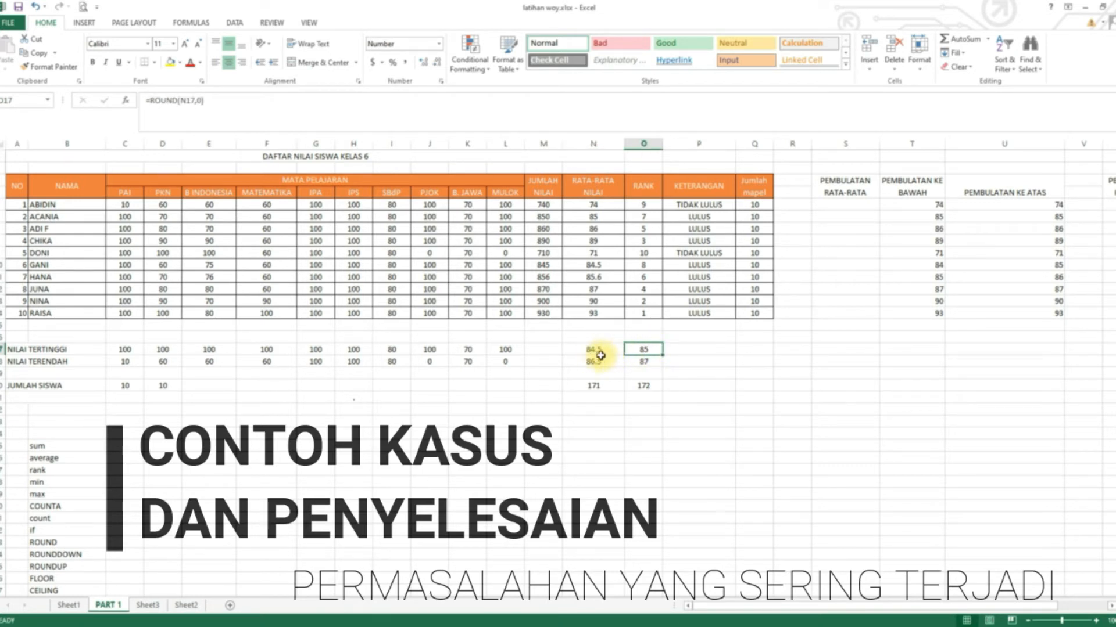
click(645, 362)
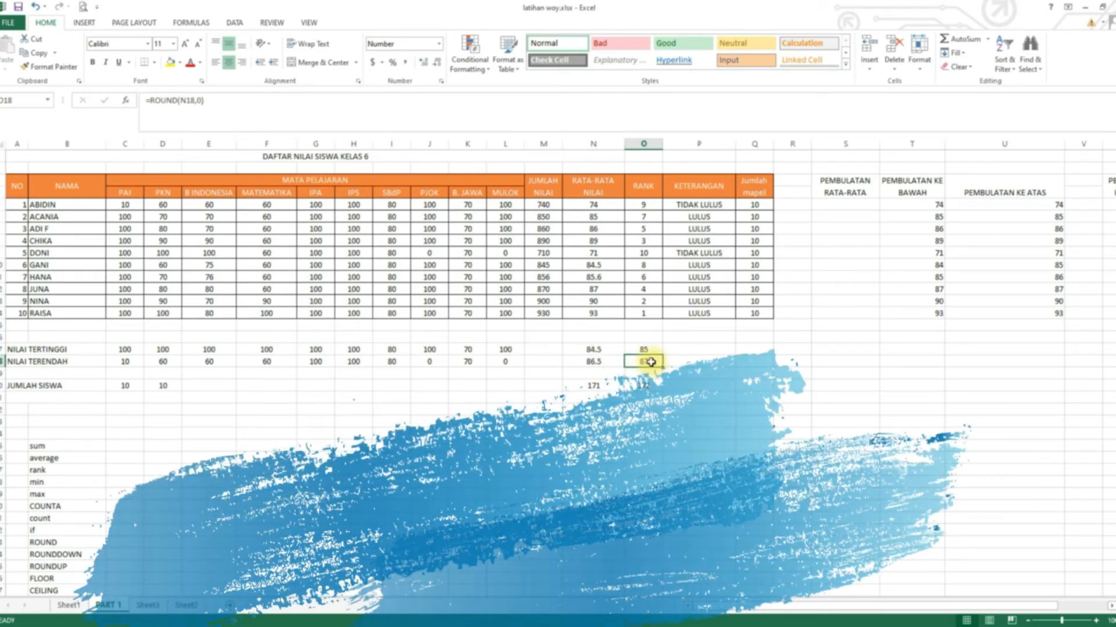
Step: Enter =ROUND(N5,0) in S5 of the PEMBULATAN RATA-RATA column, correcting the separator before the 0 to a comma
click(839, 204)
text(=R)
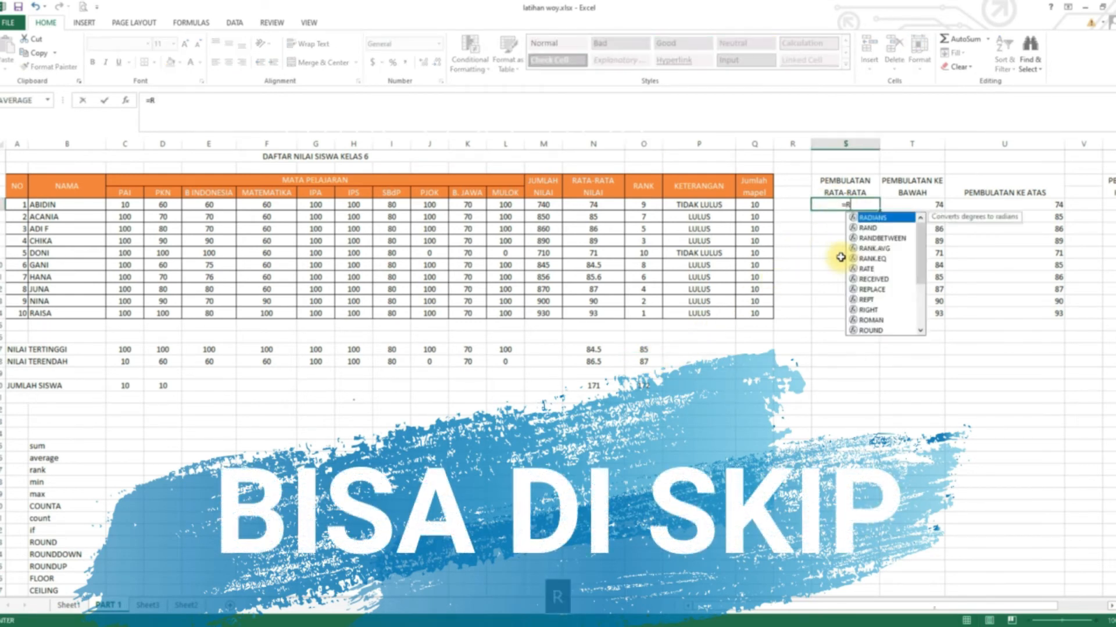
text(OUND()
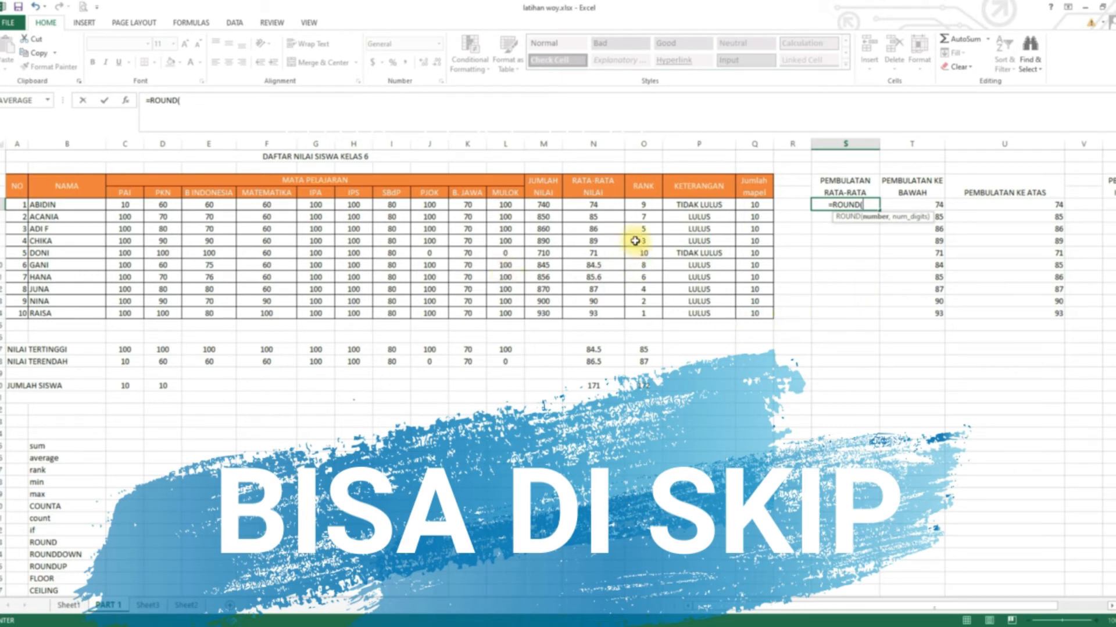
click(603, 207)
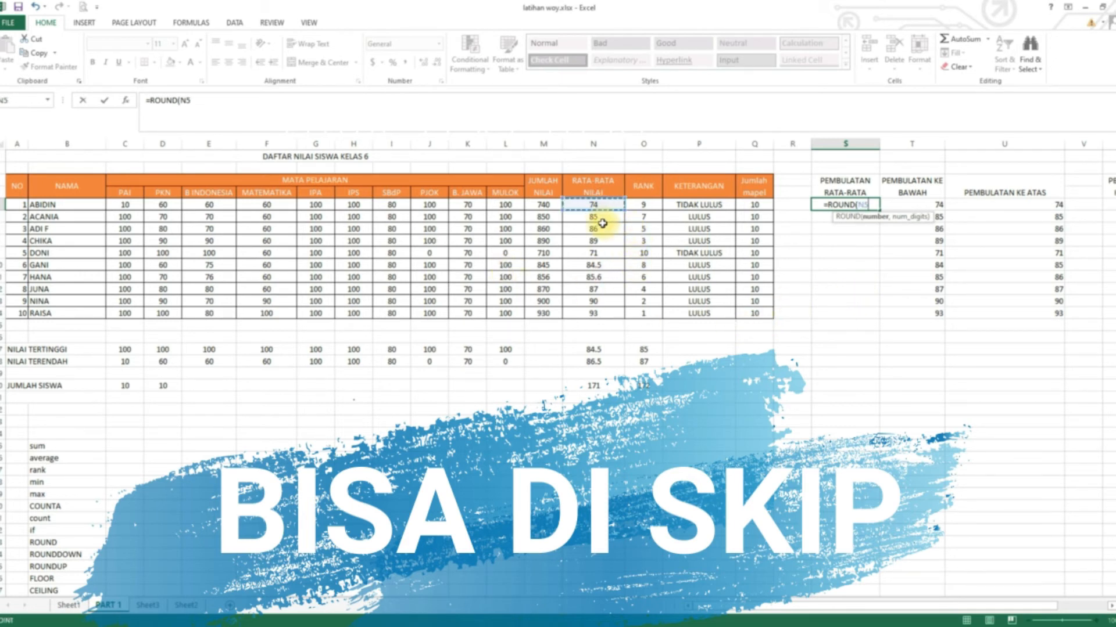
text(,0)
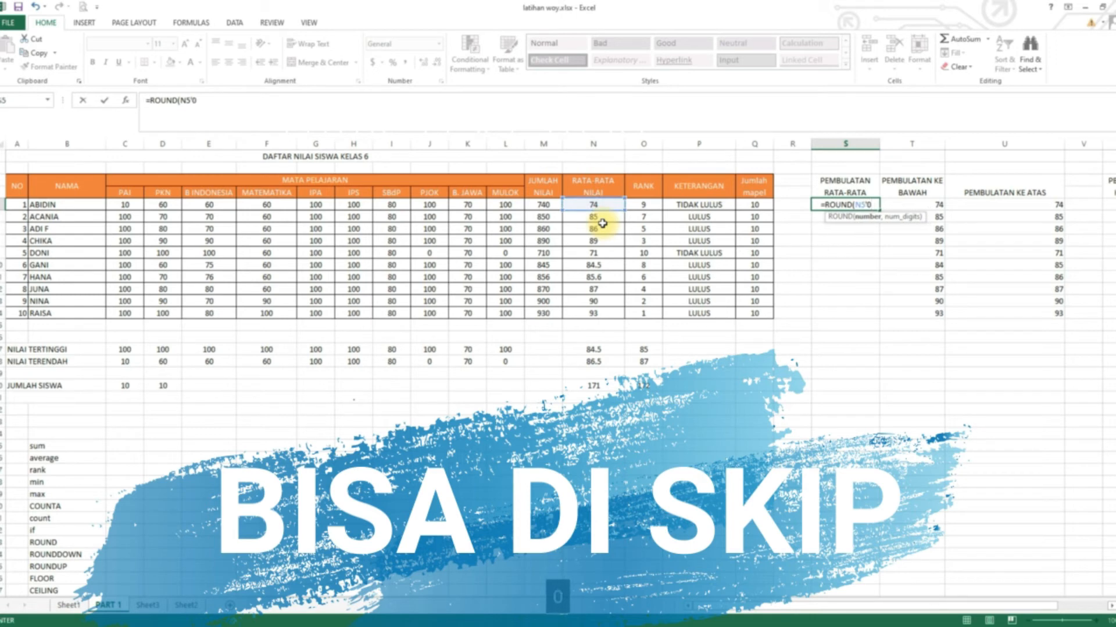
key(Return)
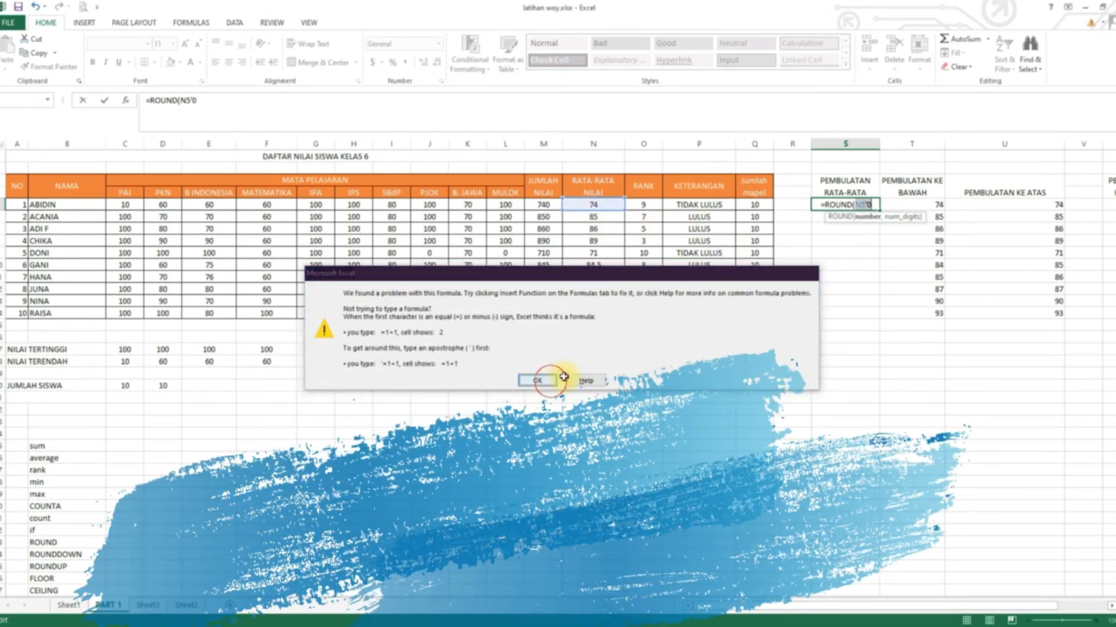
click(550, 381)
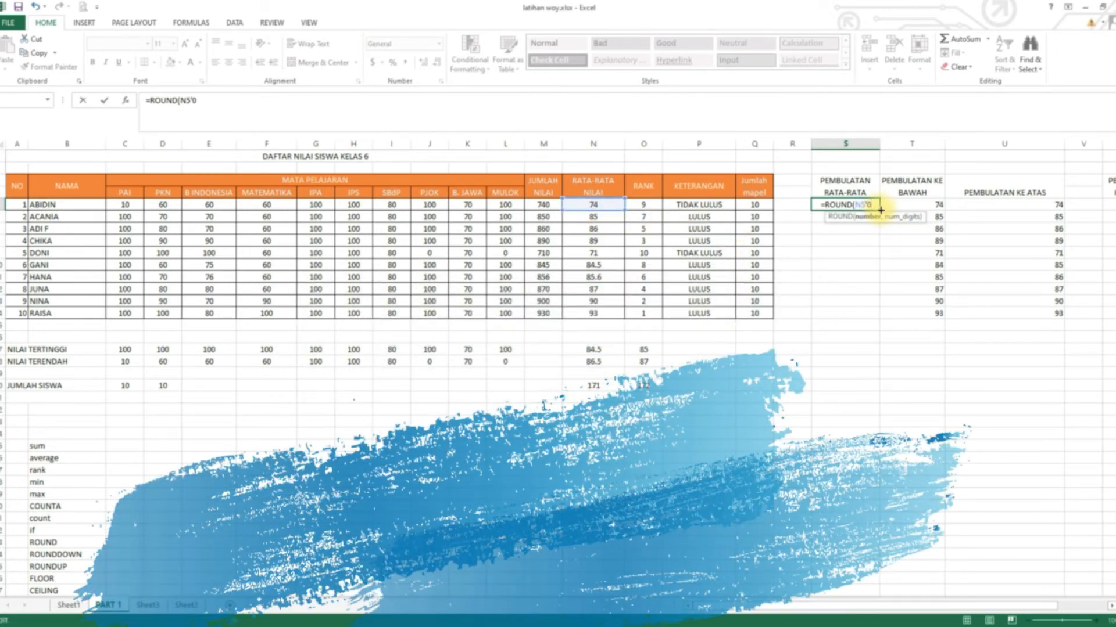
key(BackSpace)
text(,0)
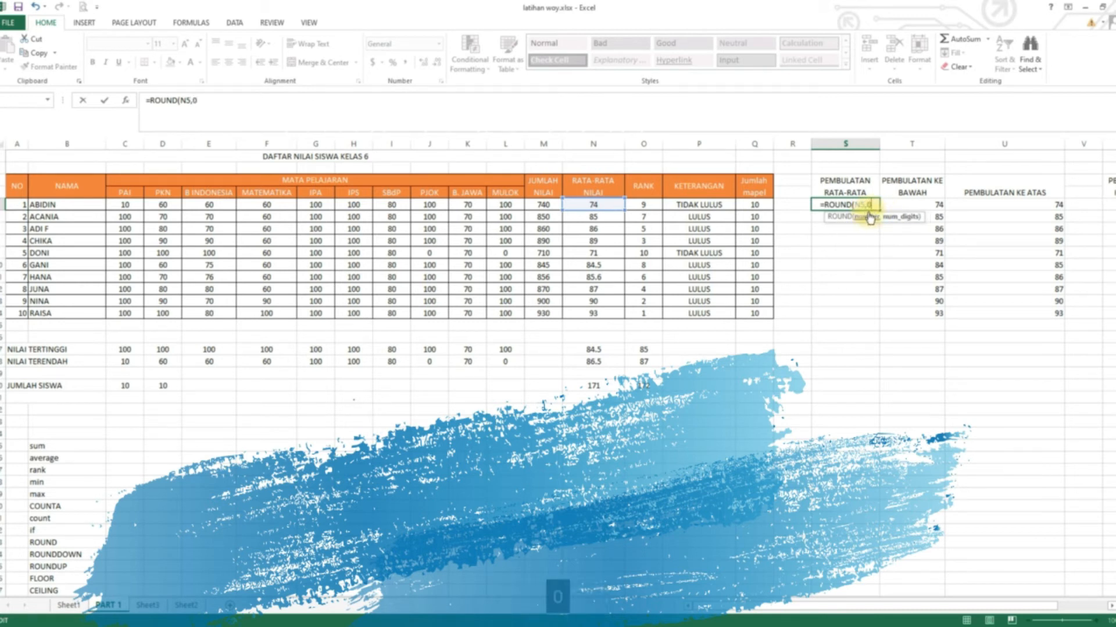
key(Return)
Step: Fill the S5 ROUND formula down to S14 and check the copies in S10 and S11 against the averages
click(866, 207)
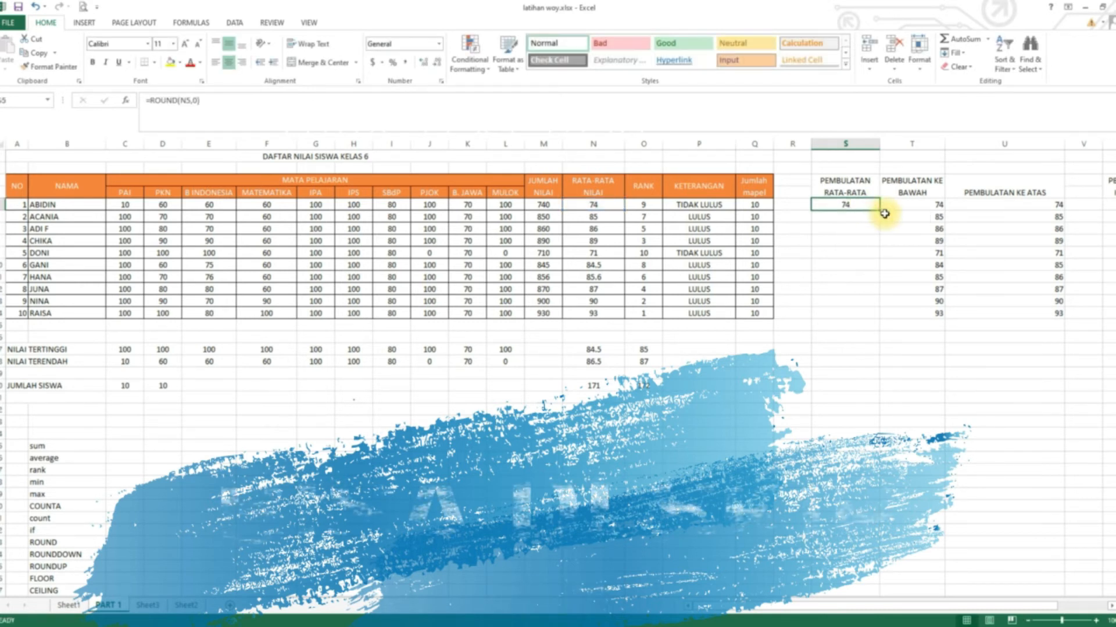
drag(879, 210, 871, 317)
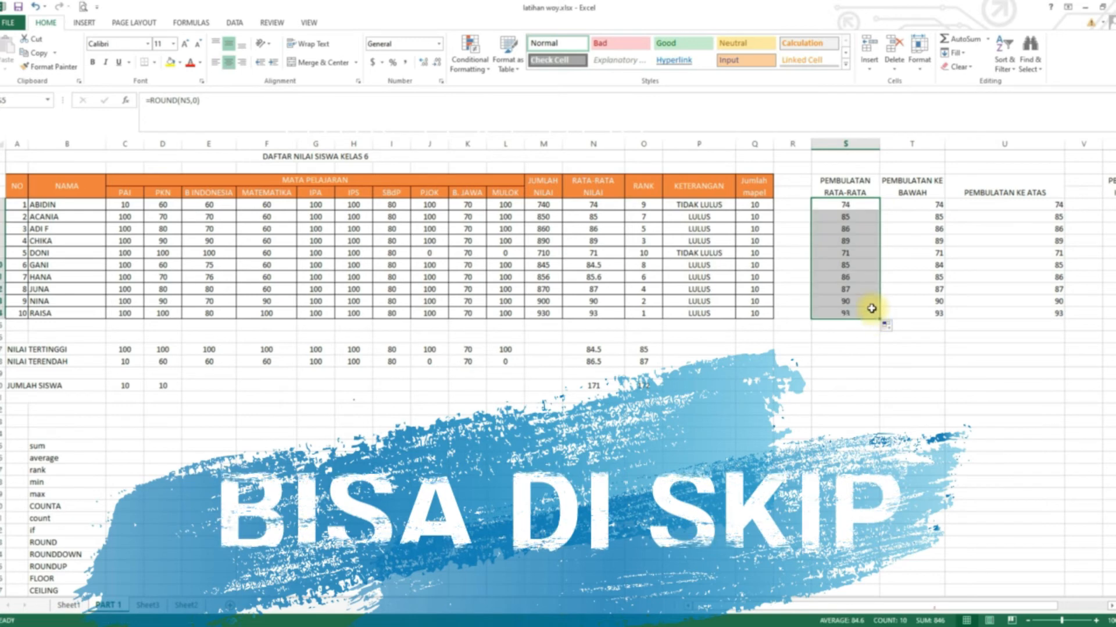
click(848, 256)
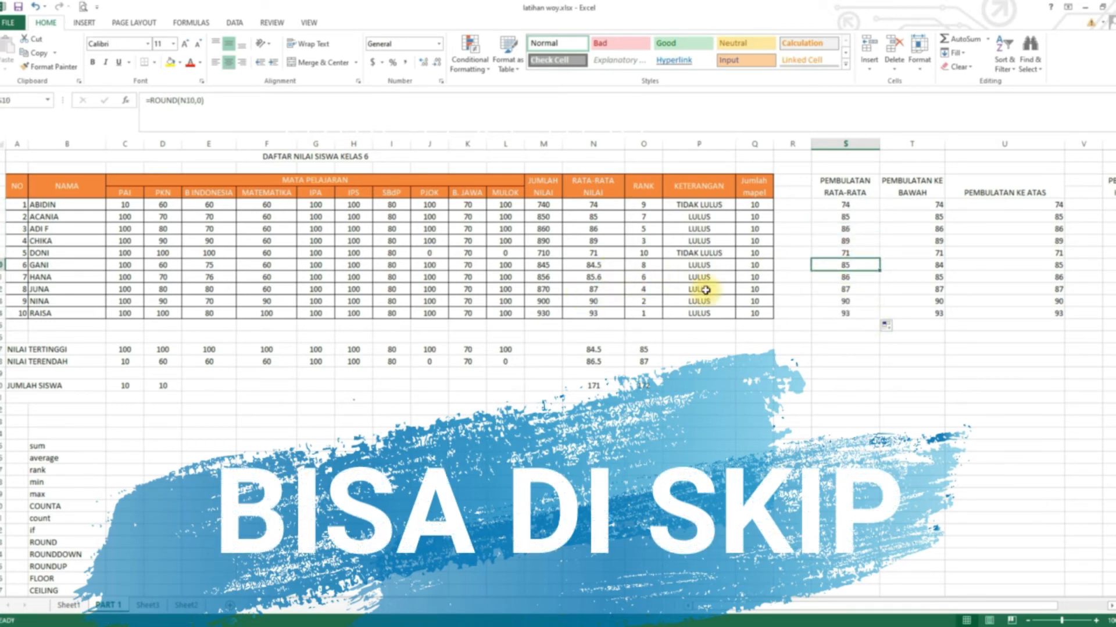
click(847, 279)
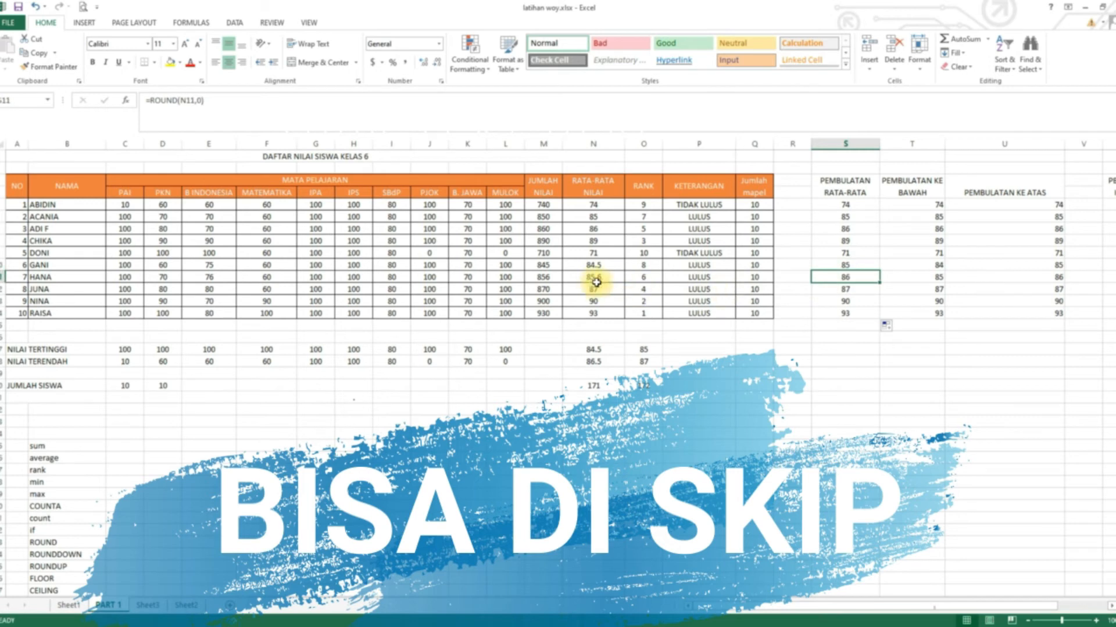
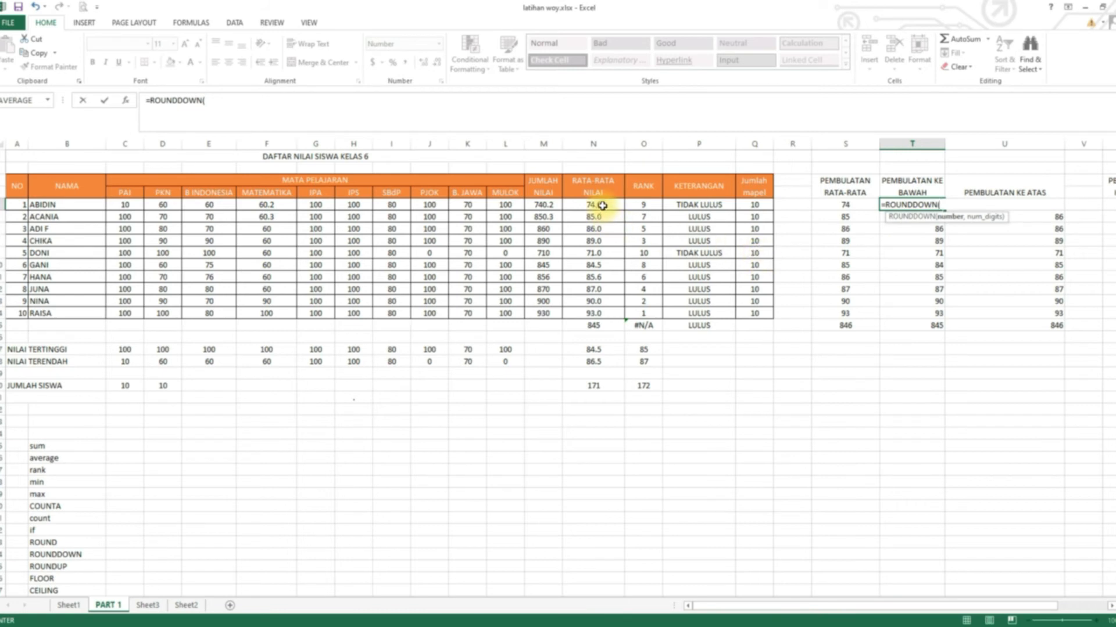
Step: Complete =ROUNDDOWN(N5,0) in T5 and fill it down the PEMBULATAN KE BAWAH column to T14
click(598, 205)
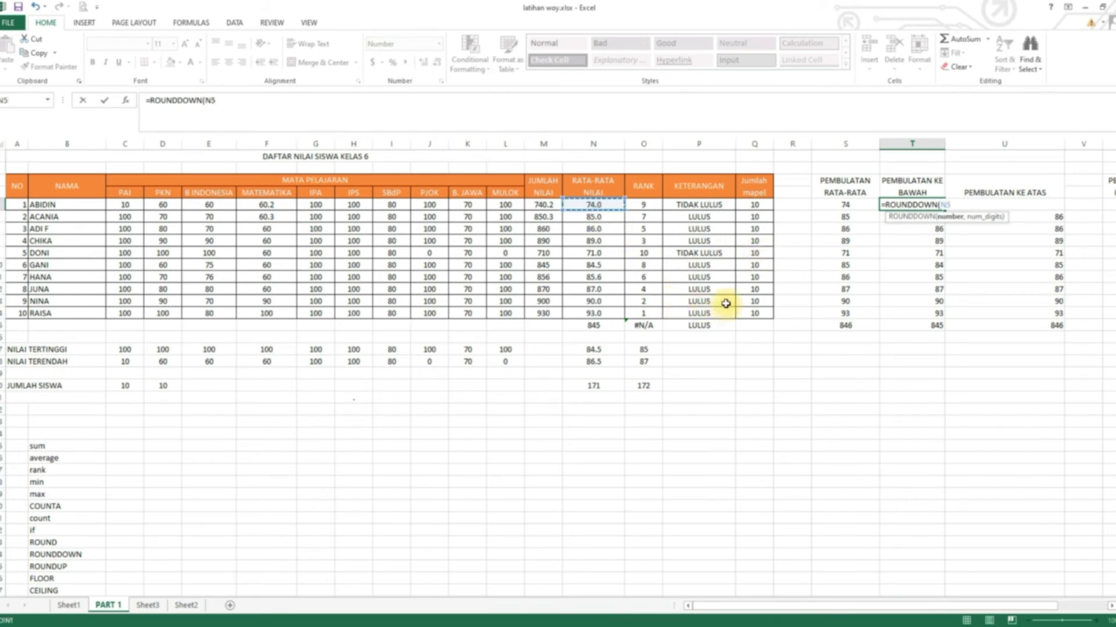
text(,)
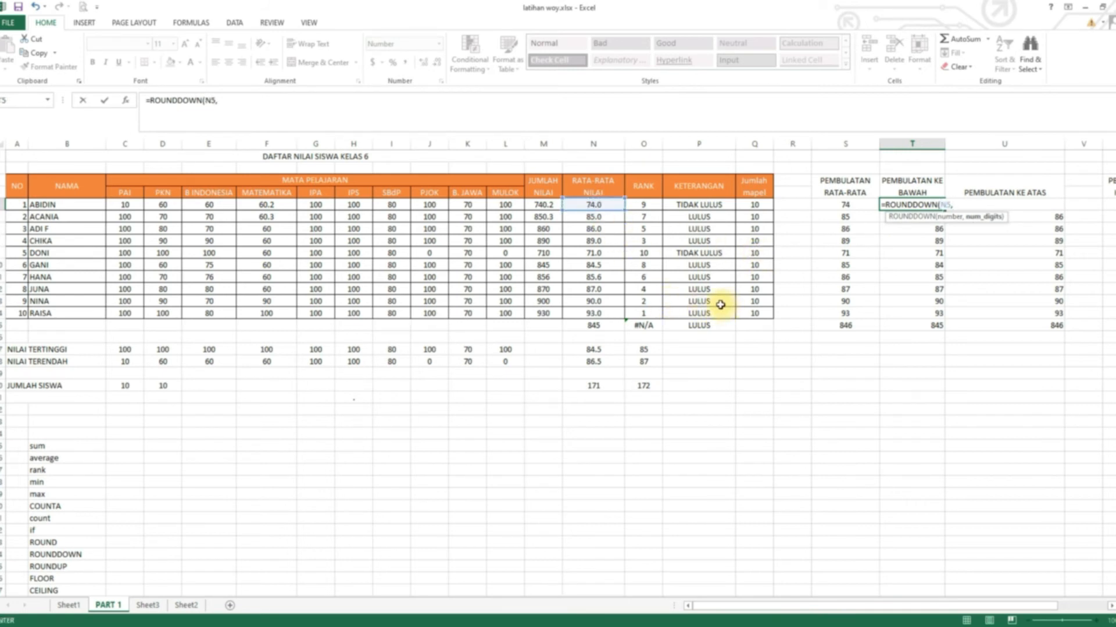
text(0))
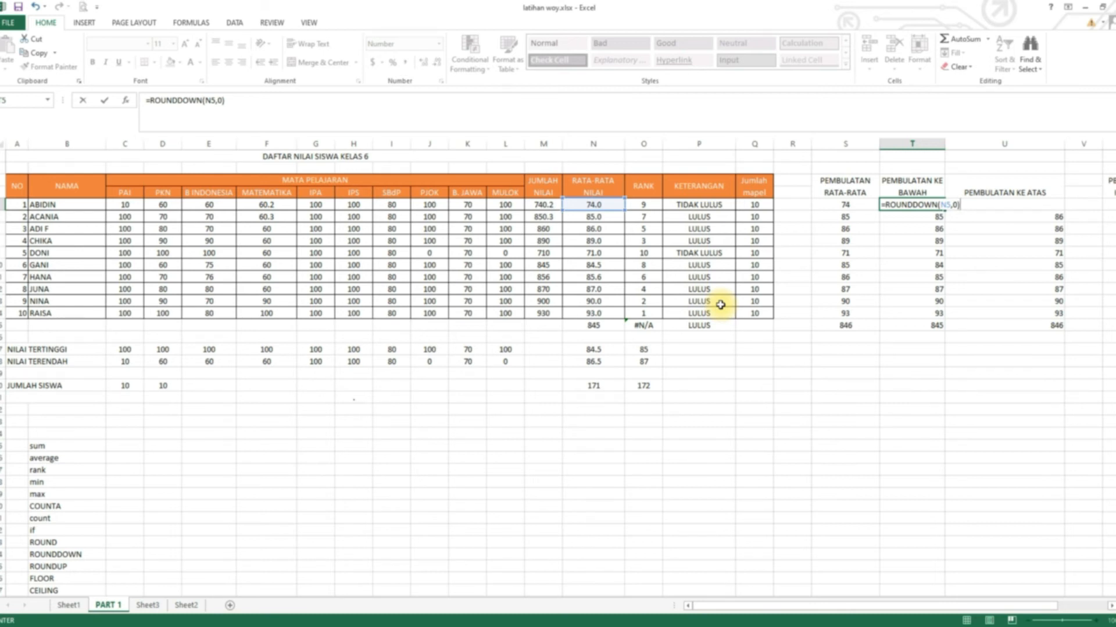
key(Return)
click(898, 203)
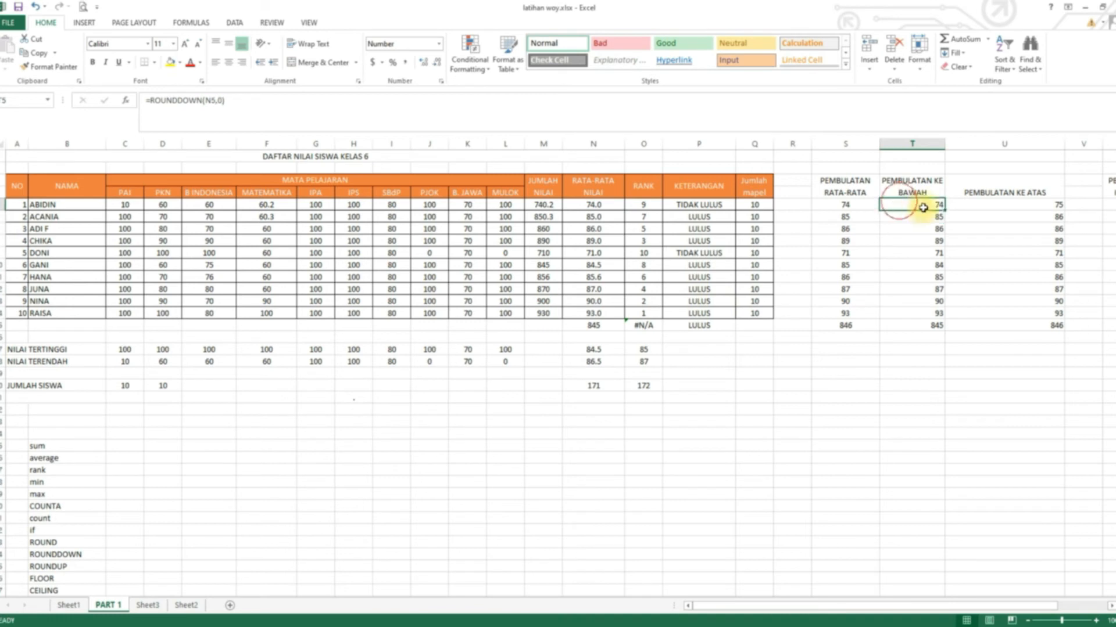
double_click(945, 213)
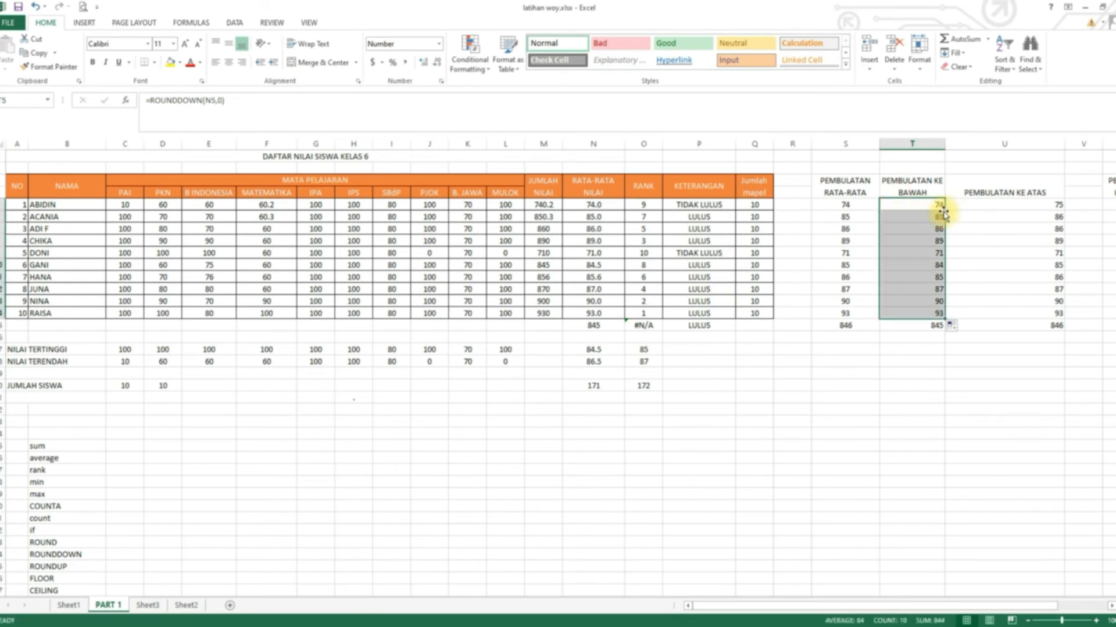
Step: Undo the extra row 15 entries below the table, removing the values from N15 through U15
click(933, 326)
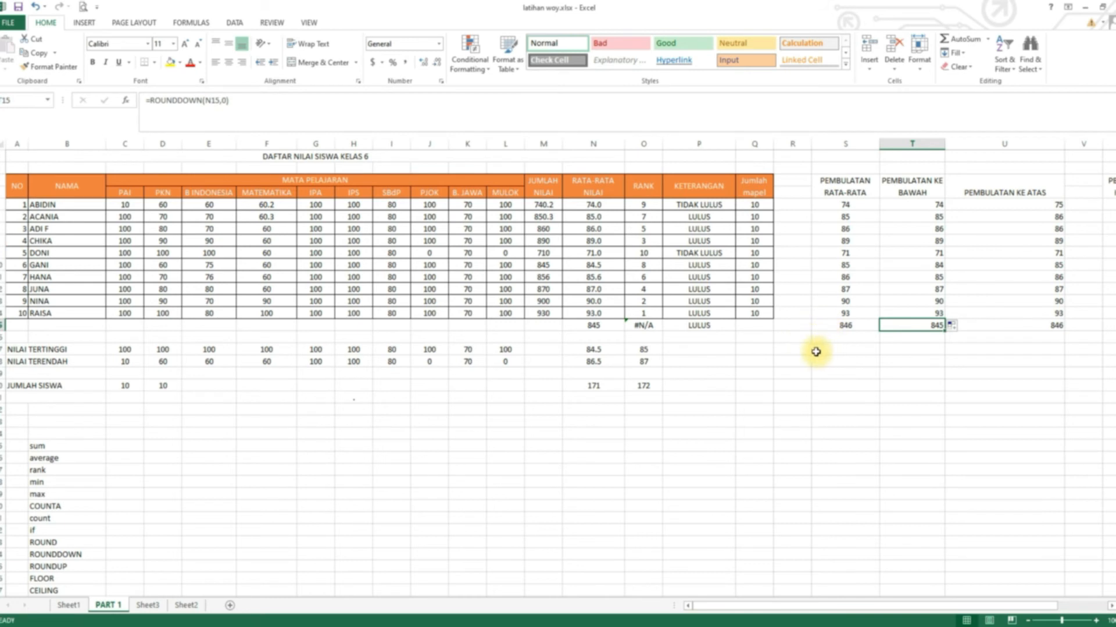
key(ctrl+z)
click(1004, 362)
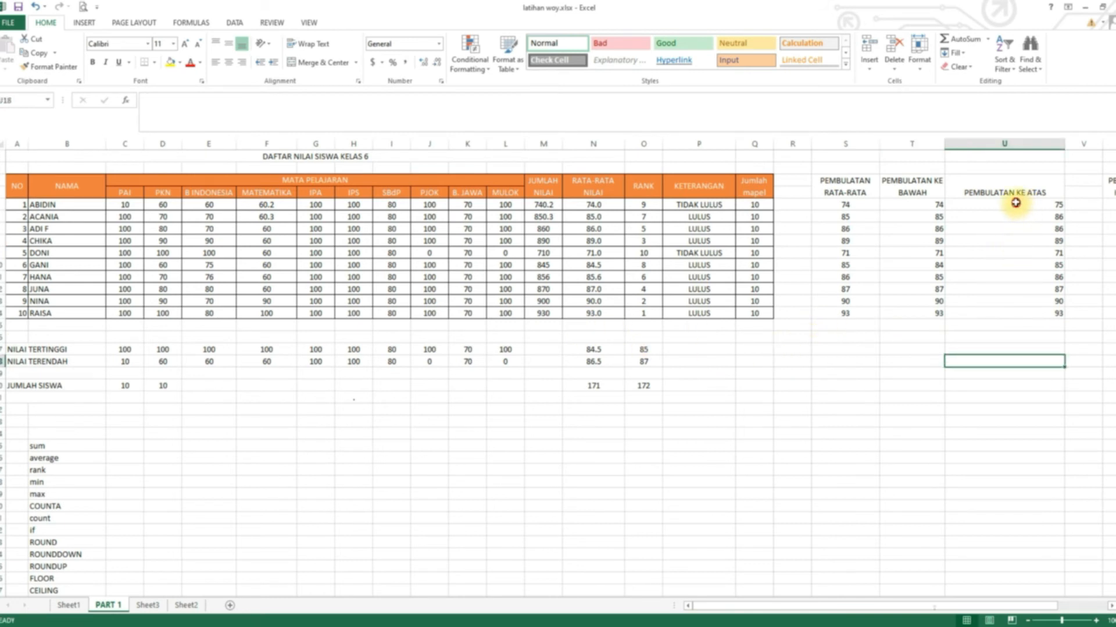
Step: Enter =ROUNDUP(N5,0) in U5 of the PEMBULATAN KE ATAS column
click(1022, 204)
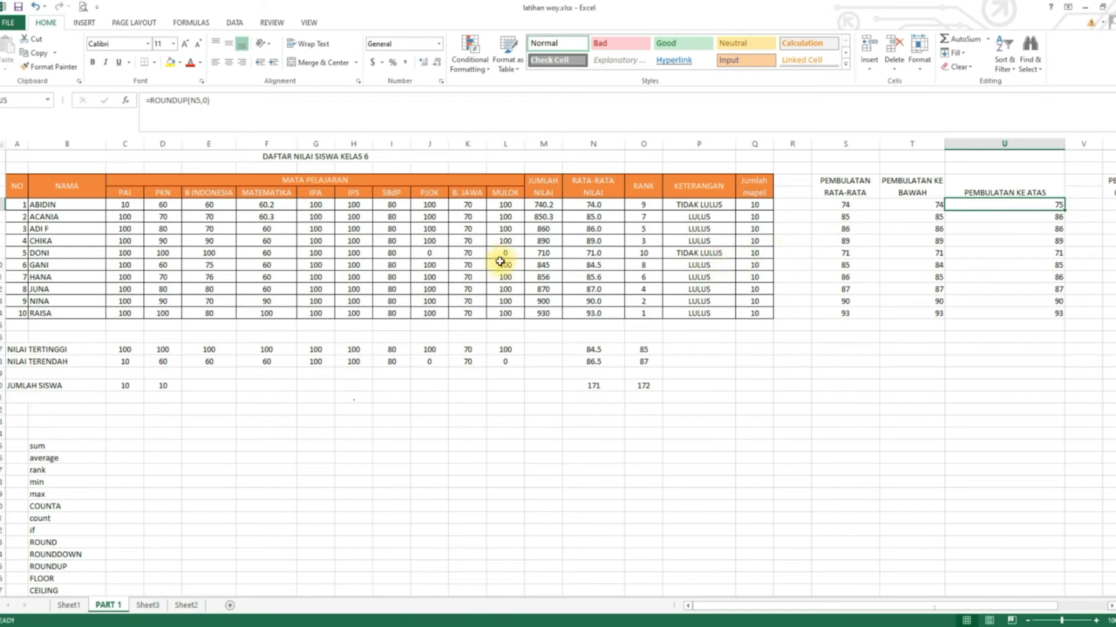
text(=ROUND)
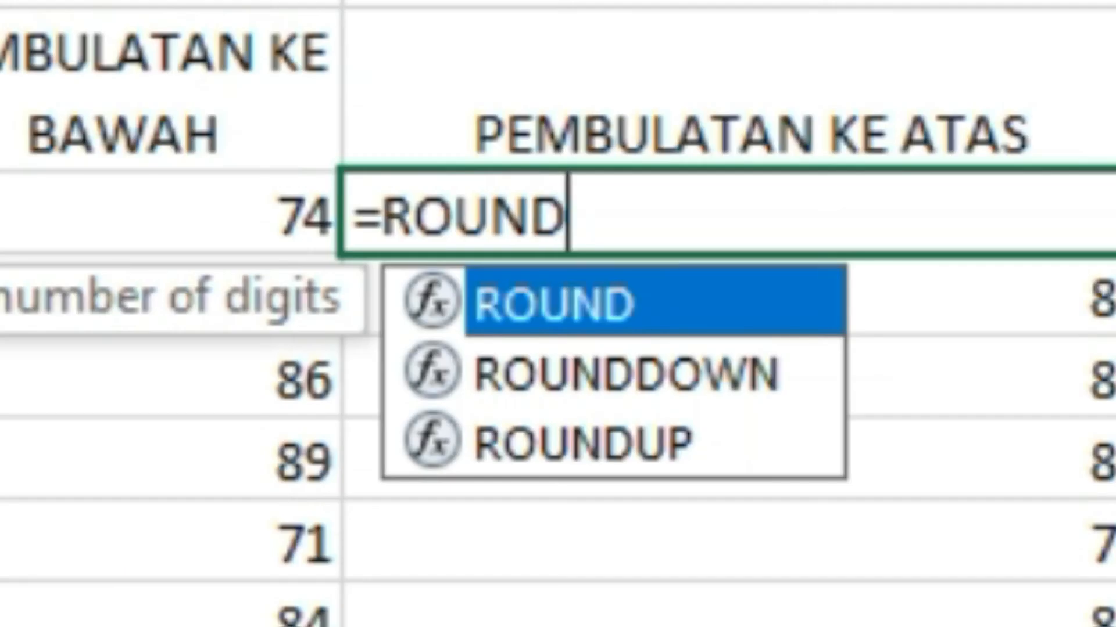
key(BackSpace)
text(DUP()
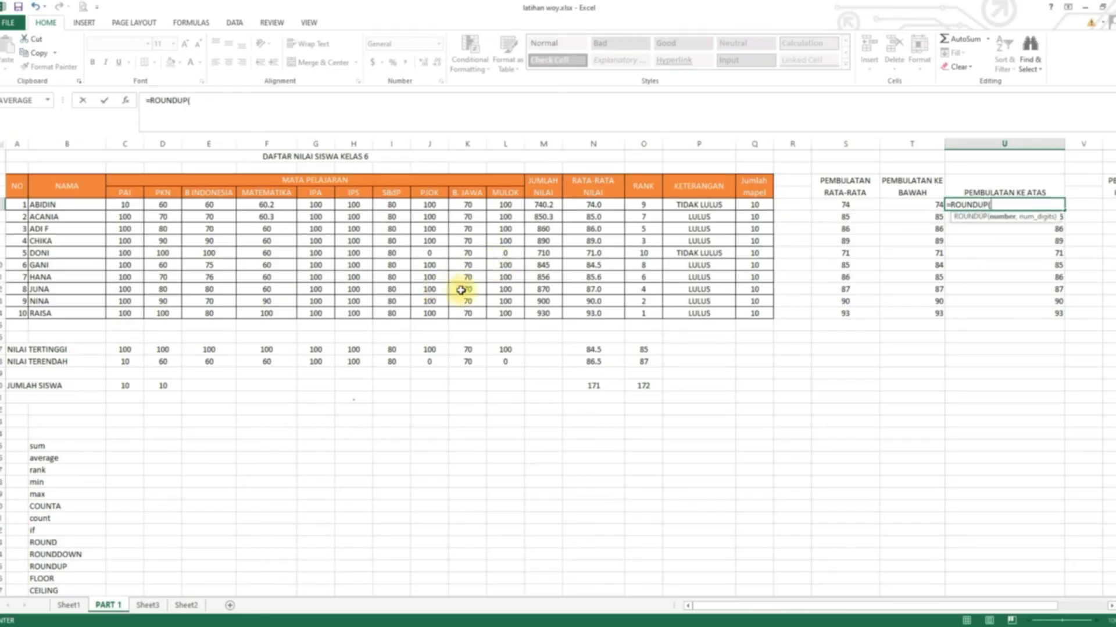
click(593, 204)
text(,0)
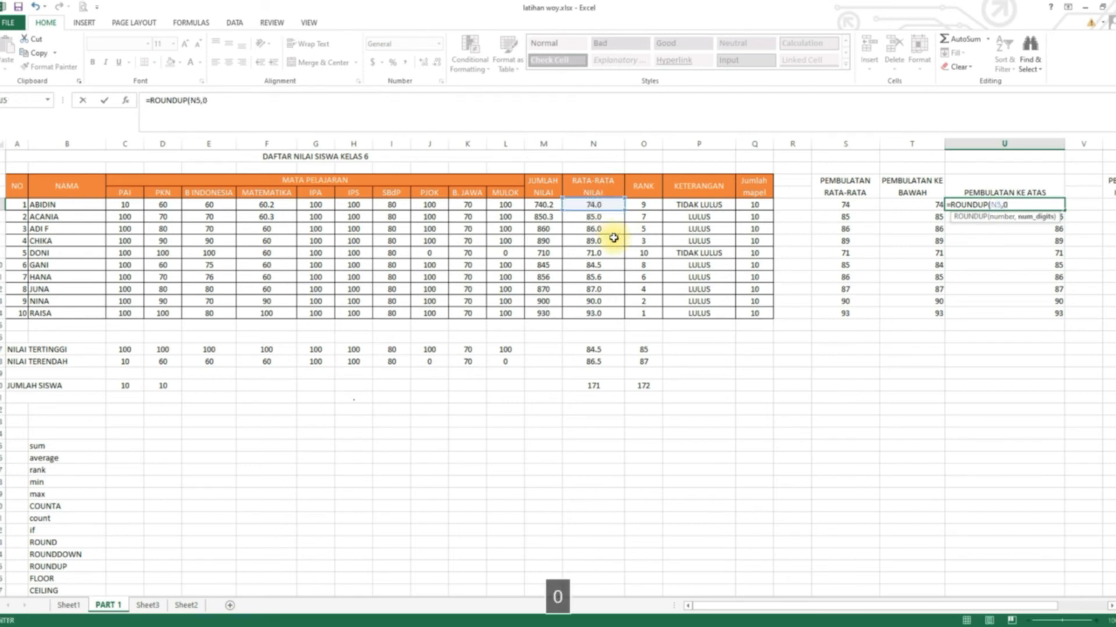
key(Return)
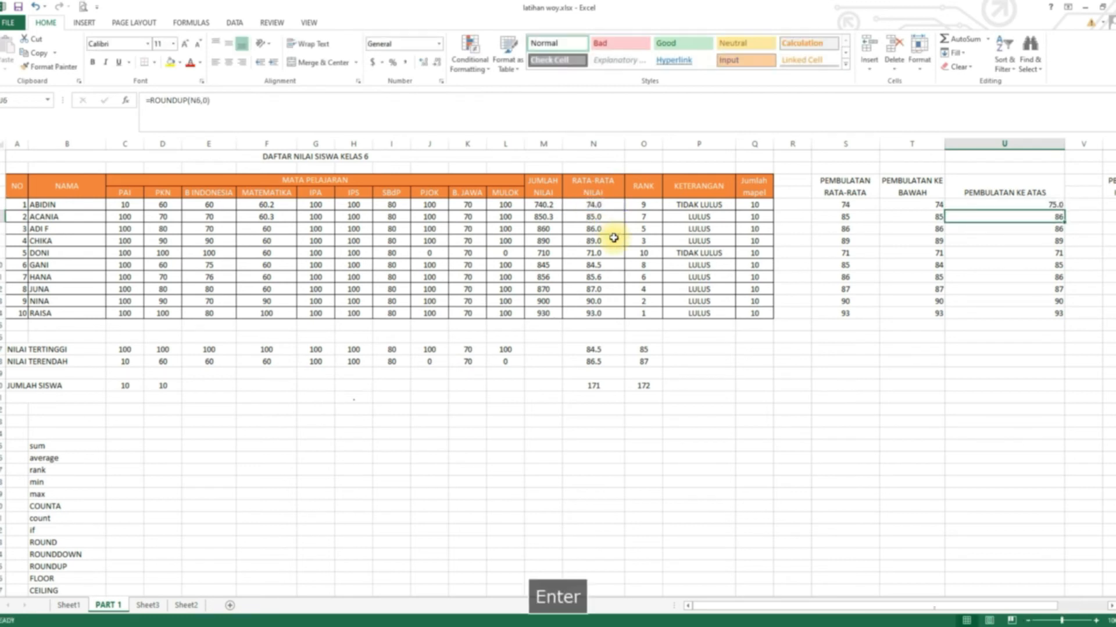
Step: Fill the U5 ROUNDUP formula down to U14, format U5:U14 without decimals, and check the formula in U5
click(1049, 206)
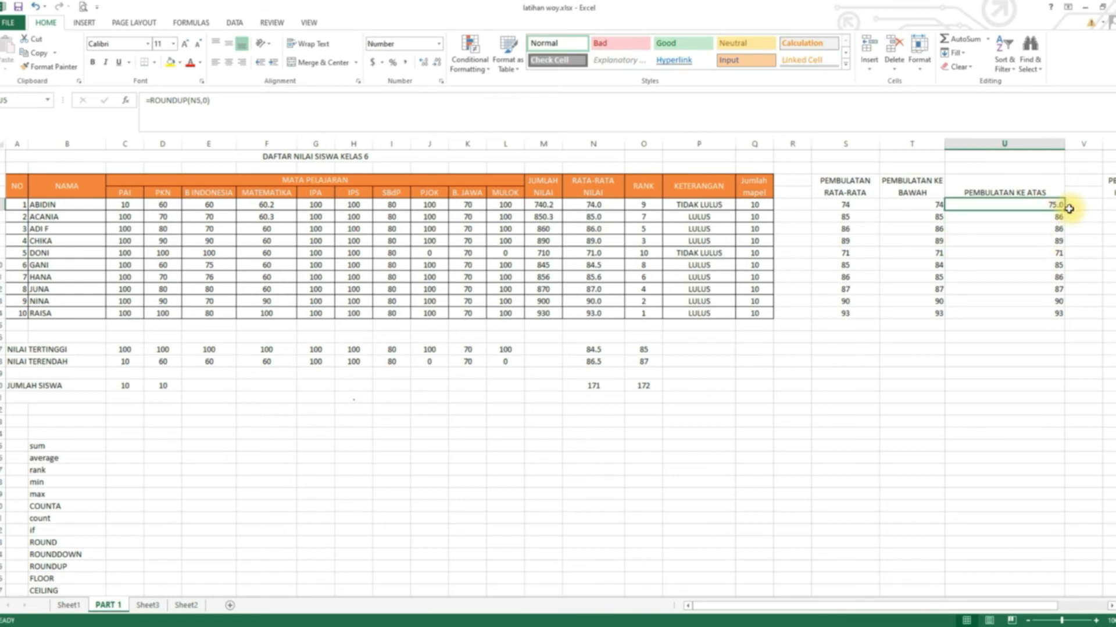
drag(1067, 211, 1058, 314)
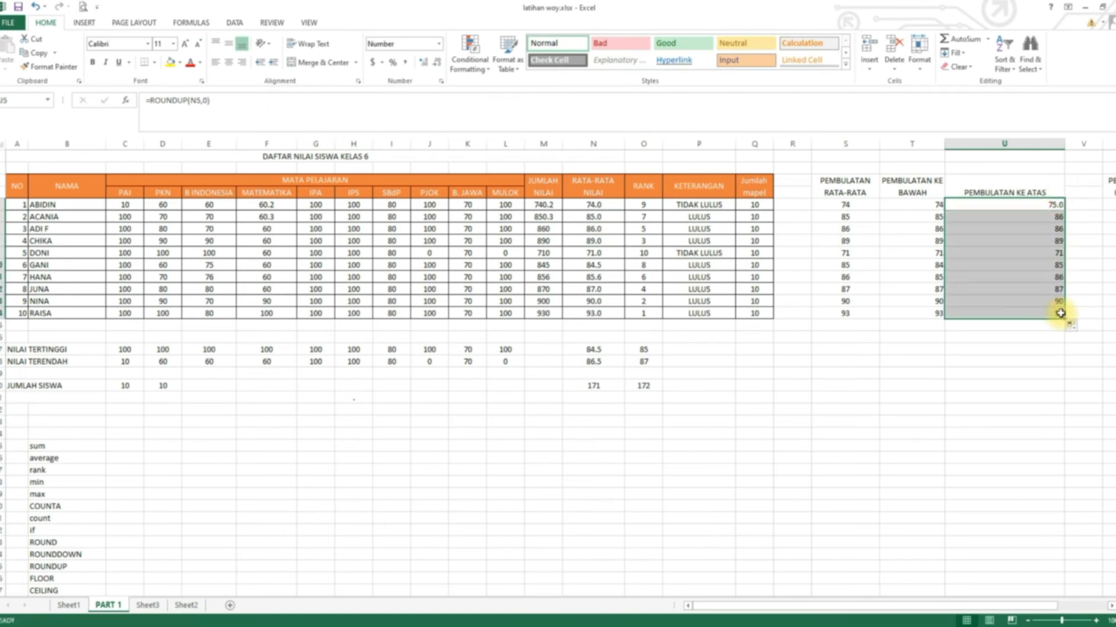
click(438, 64)
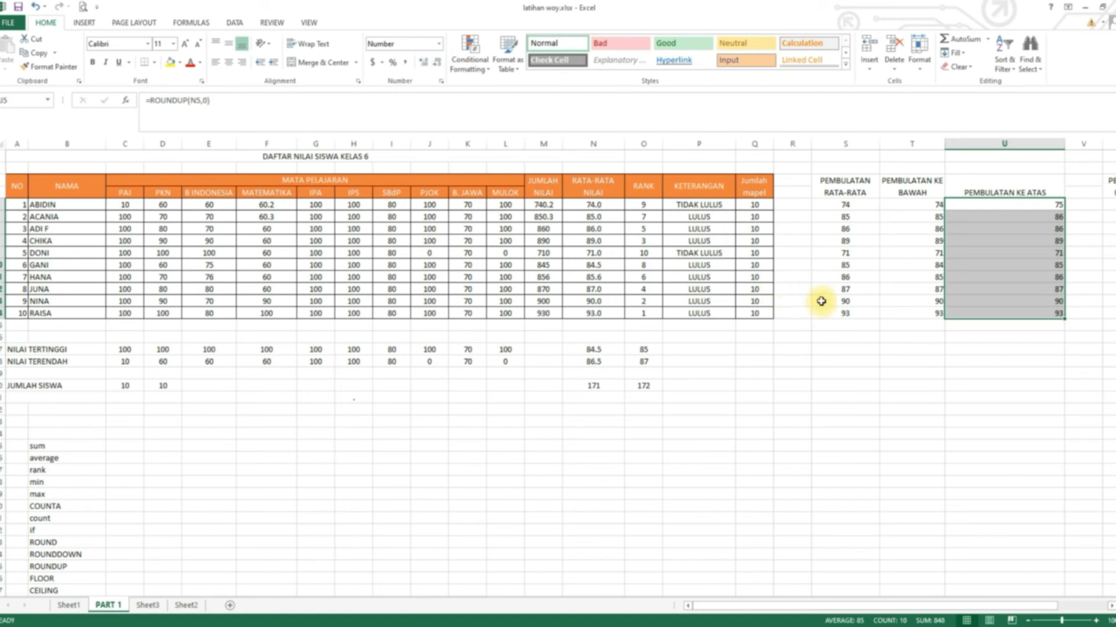
click(959, 349)
click(1014, 203)
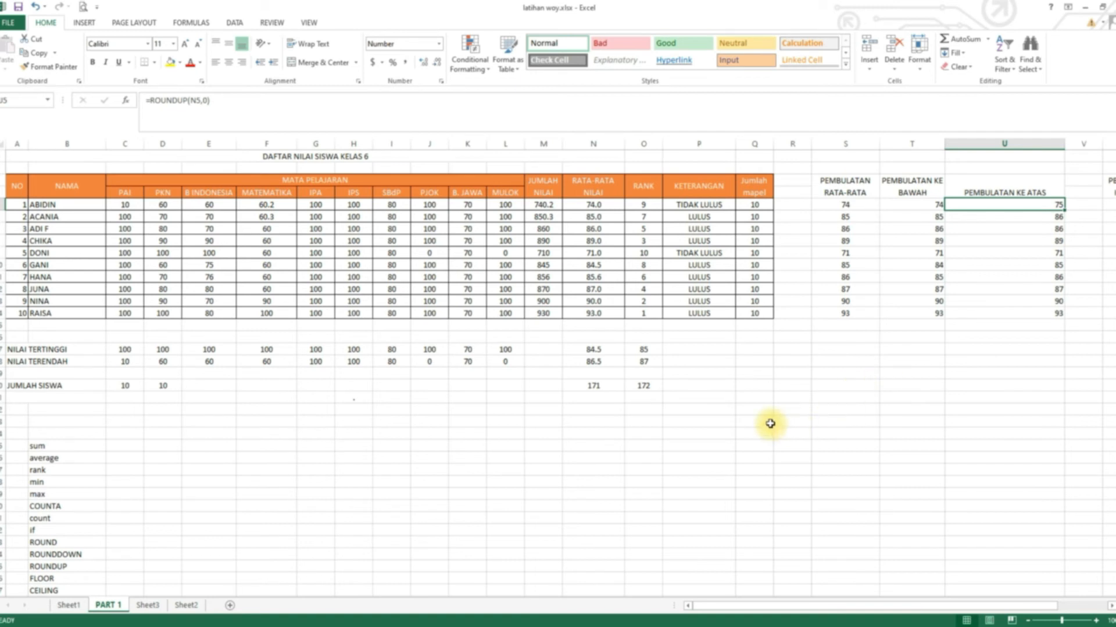
scroll(770, 424, down, 1)
scroll(769, 424, up, 1)
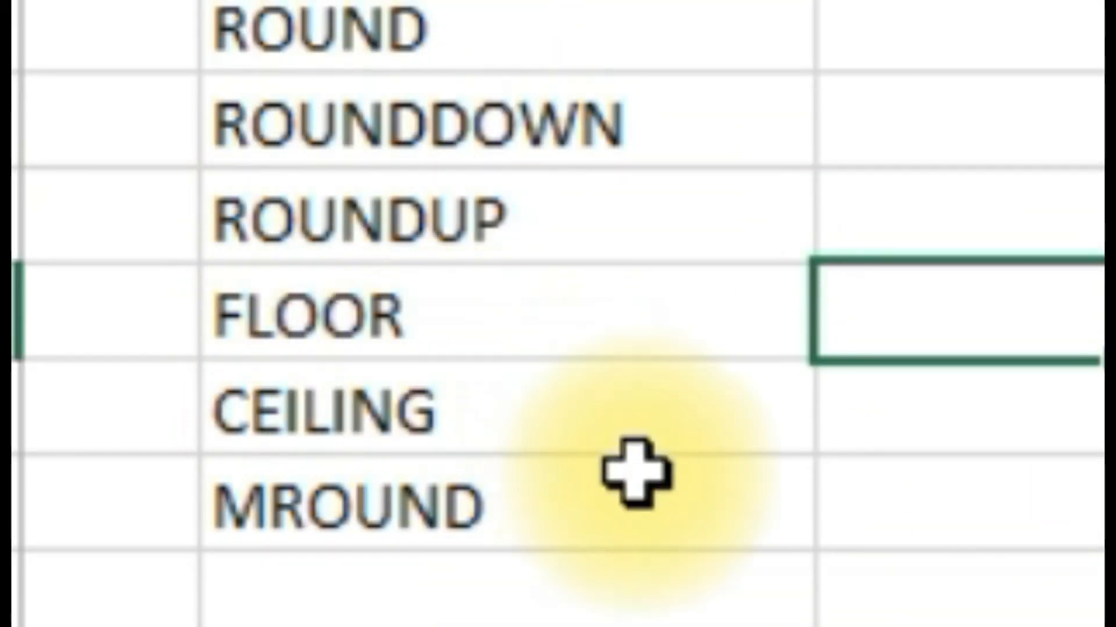
click(1036, 411)
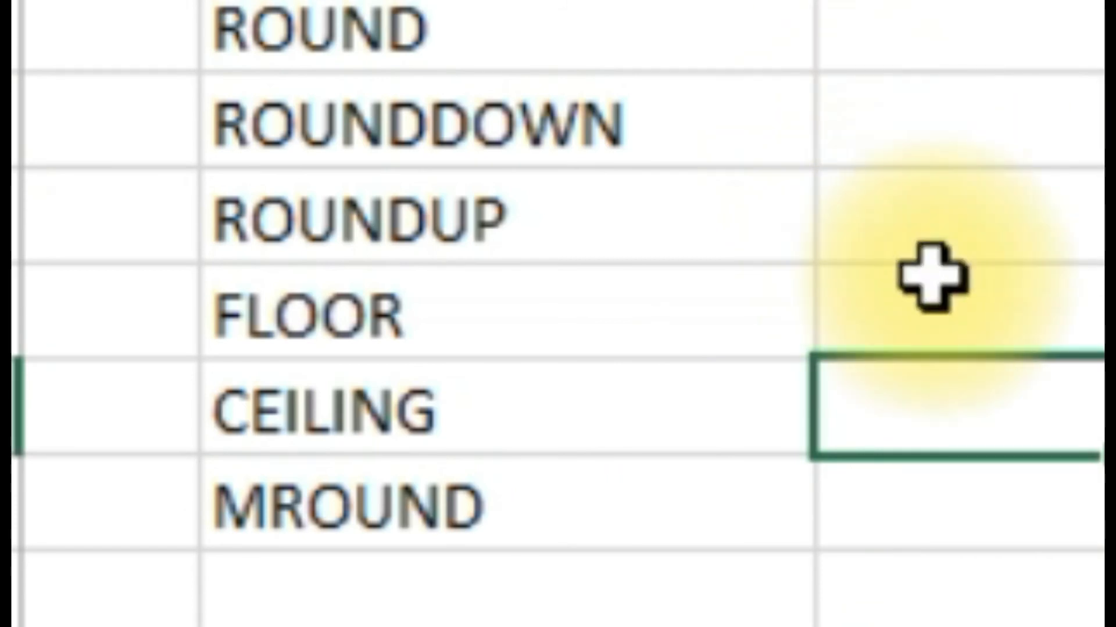
click(933, 296)
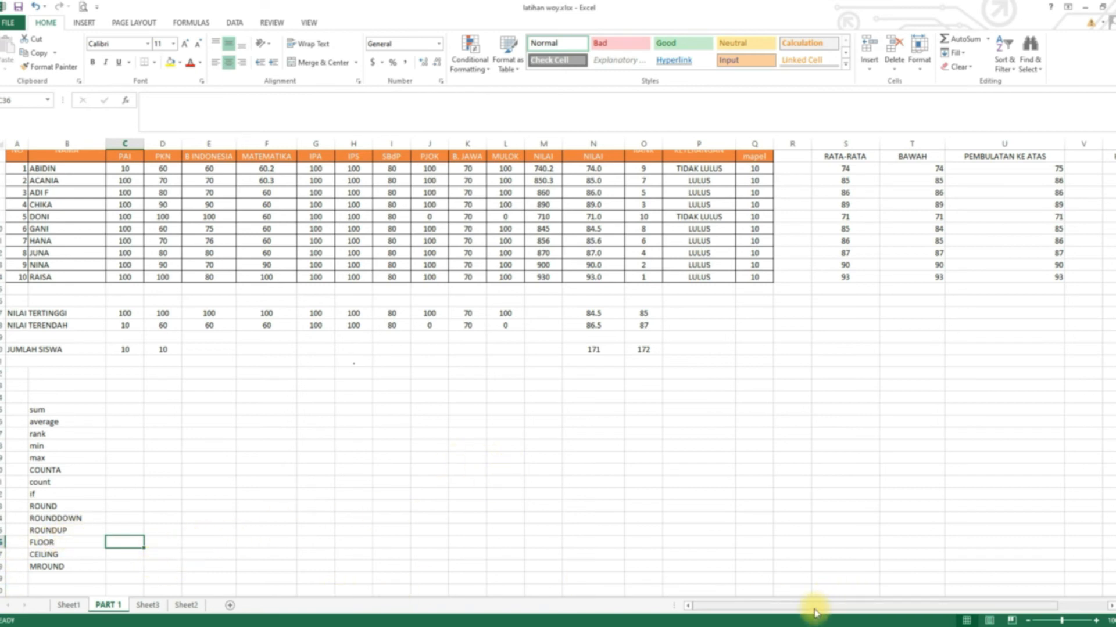
Step: Enter =FLOOR(M5,100) in W5 of the second PEMBULATAN KE BAWAH column
drag(814, 610, 865, 604)
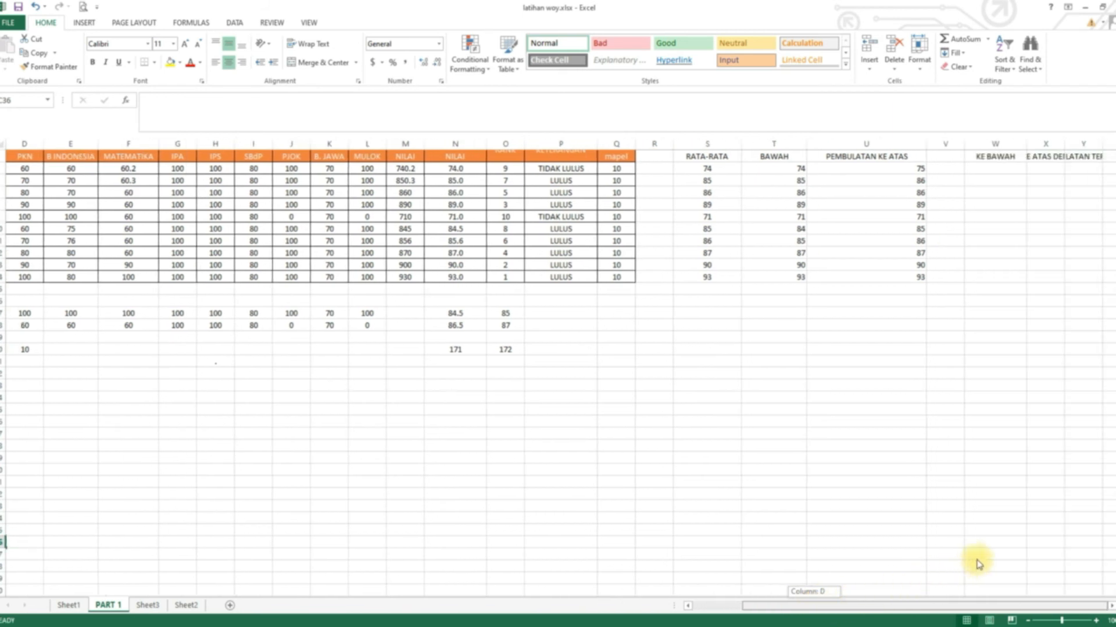
click(1005, 169)
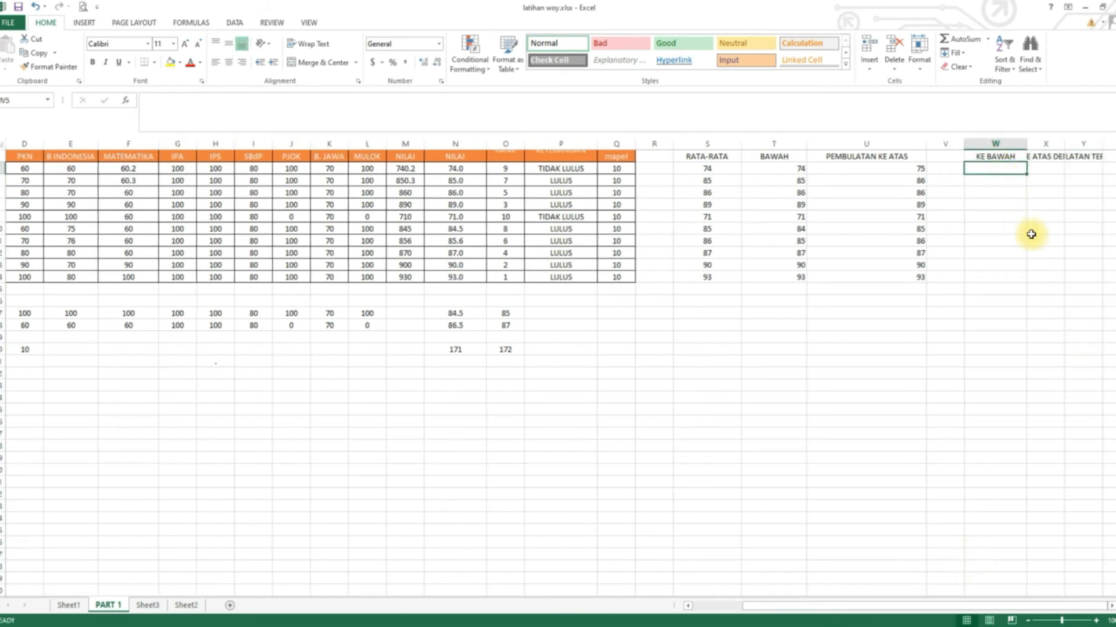
text(F)
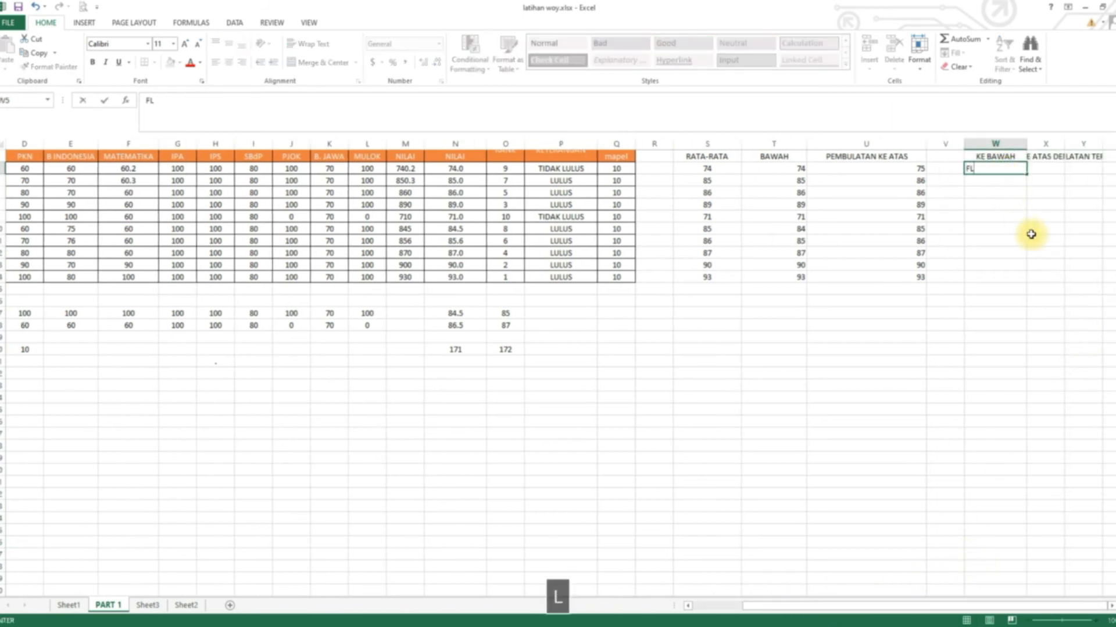
text(L)
key(BackSpace)
text(=)
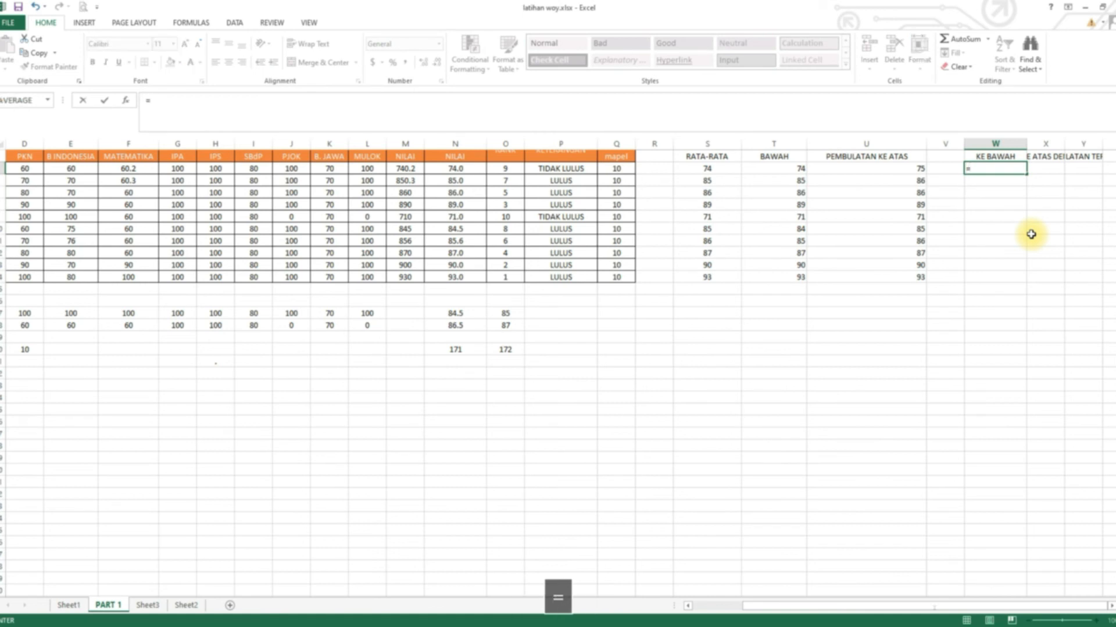
text(FLOOR)
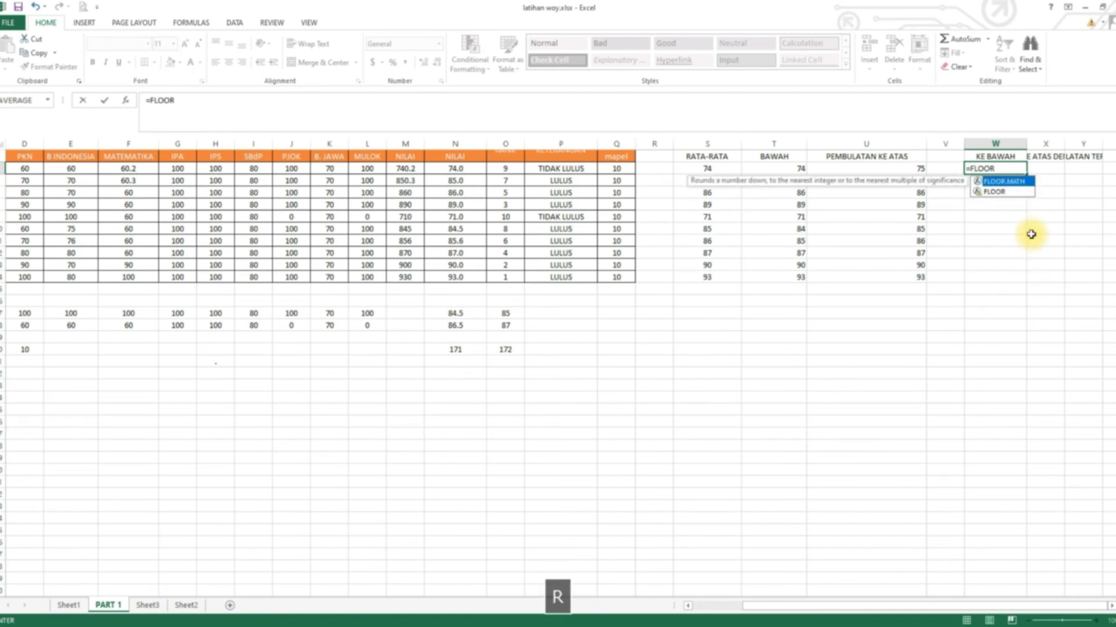
text(()
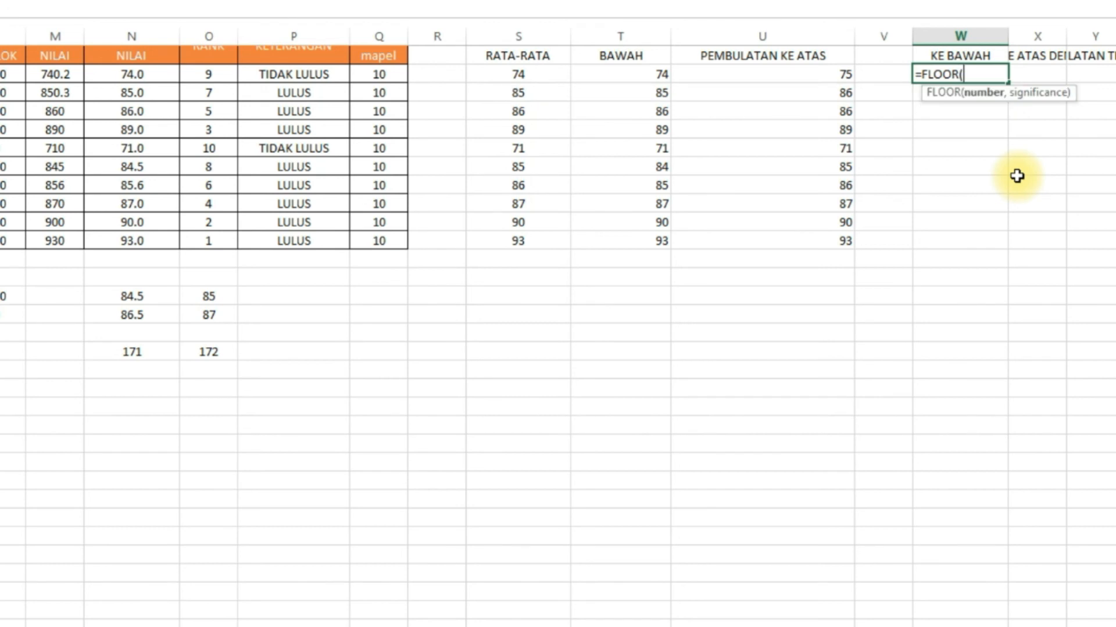
click(69, 74)
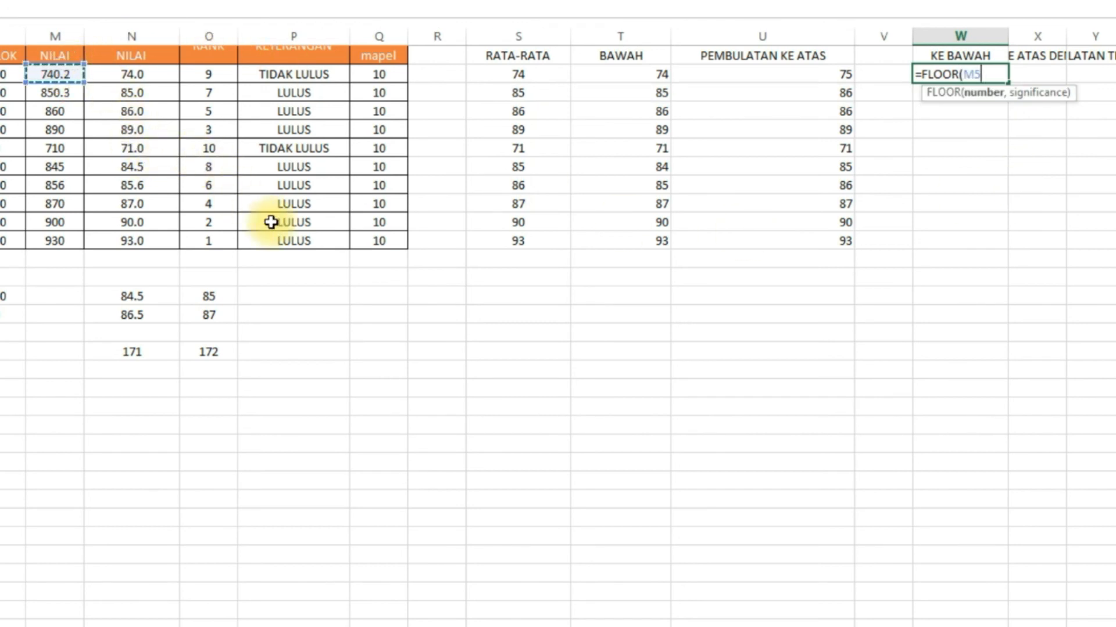
text(,100)
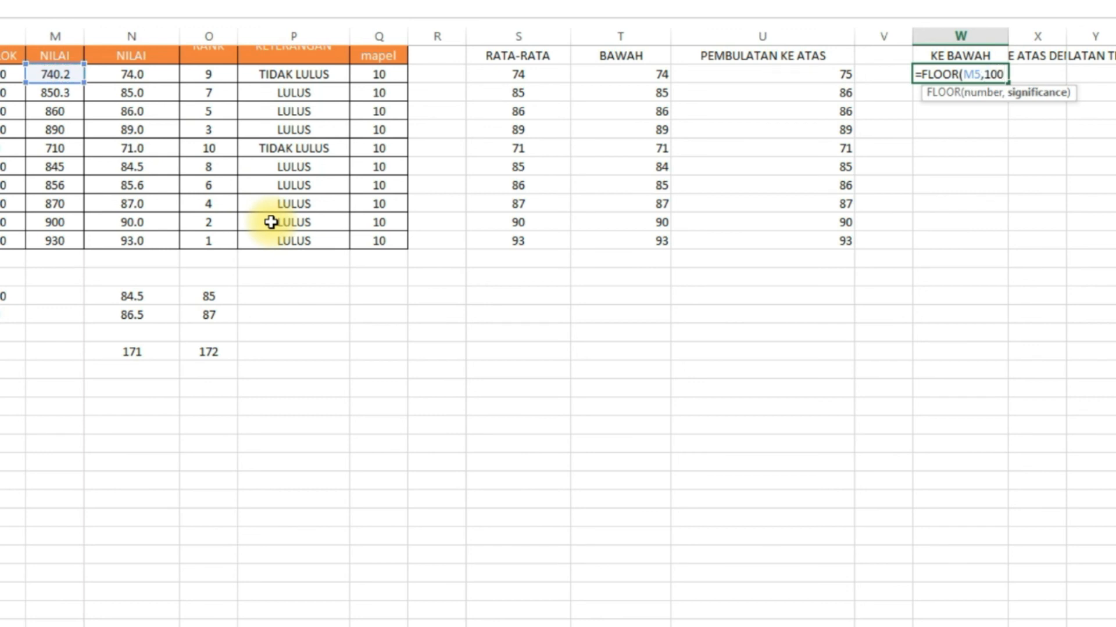
key(Return)
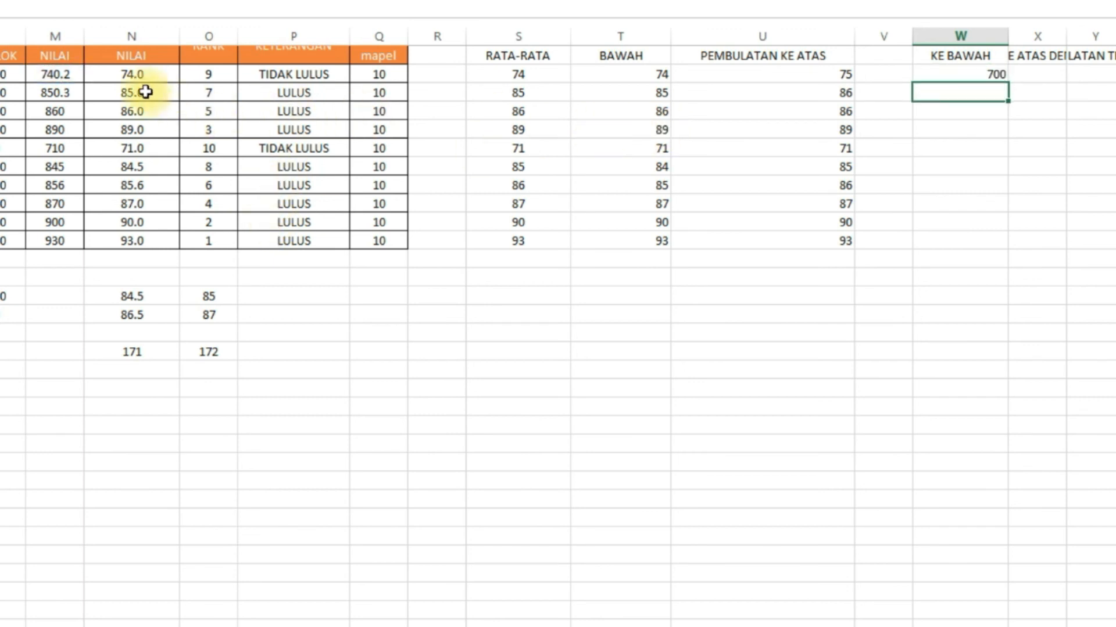
Step: Check the total in M5 and fill the W5 FLOOR formula down to W14
click(56, 73)
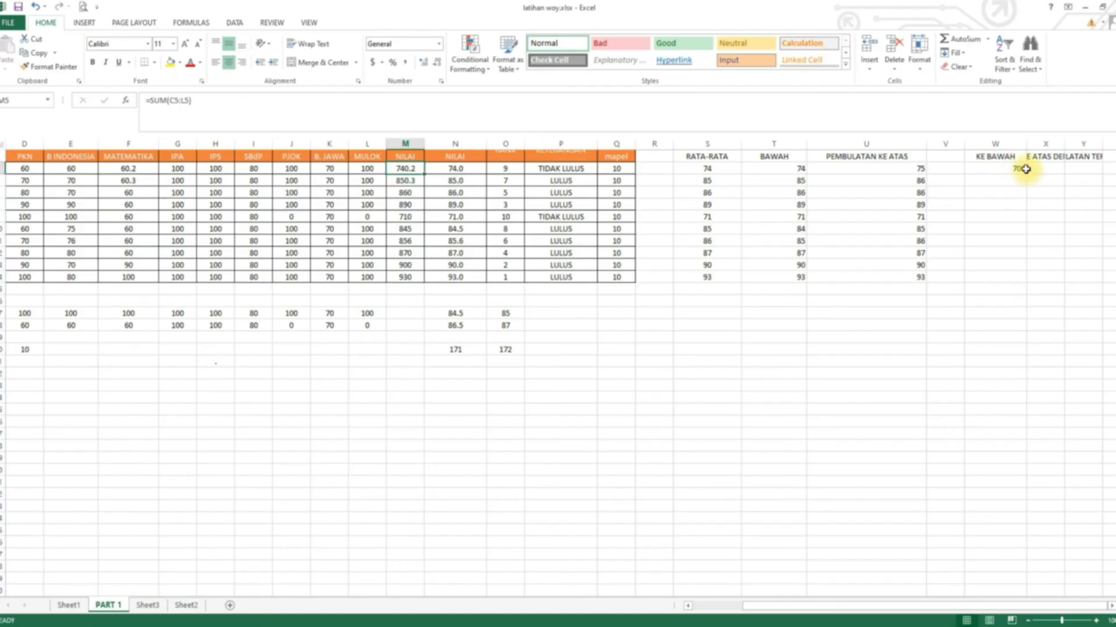
click(1025, 169)
double_click(1026, 180)
scroll(1027, 180, up, 1)
Step: Enter =CEILING(M5,100) in X5, next to the FLOOR results
click(1045, 205)
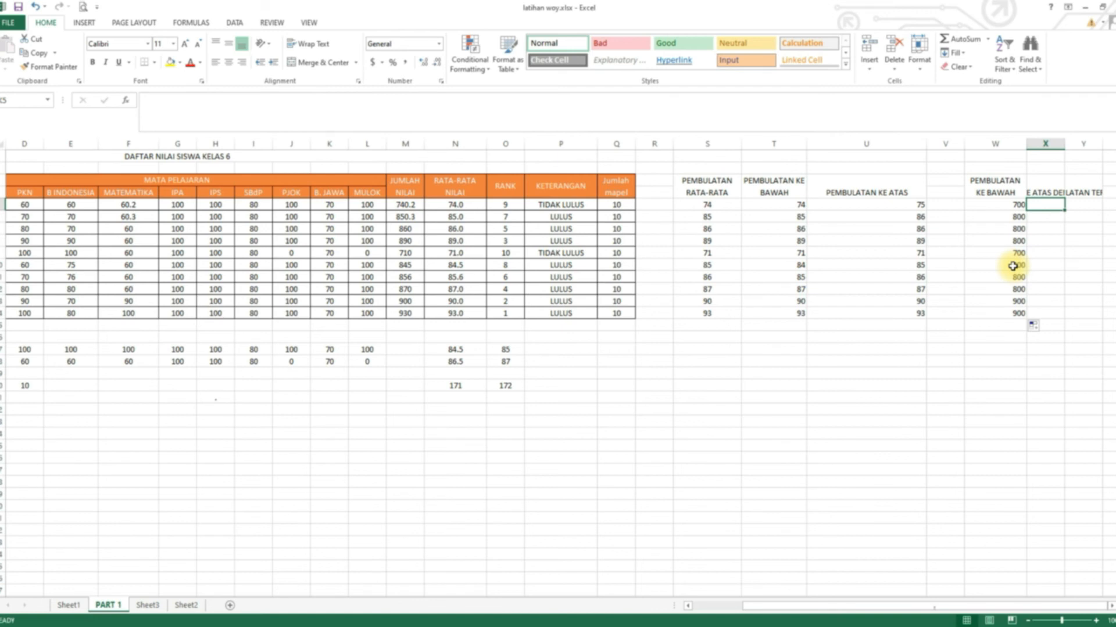
text(=C)
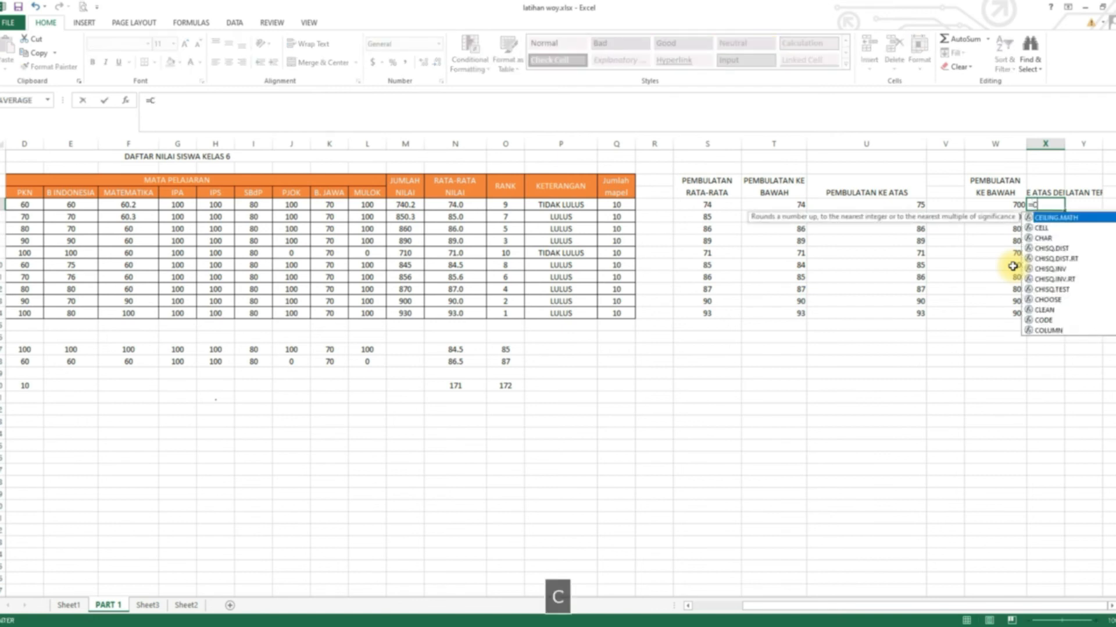
text(EILING()
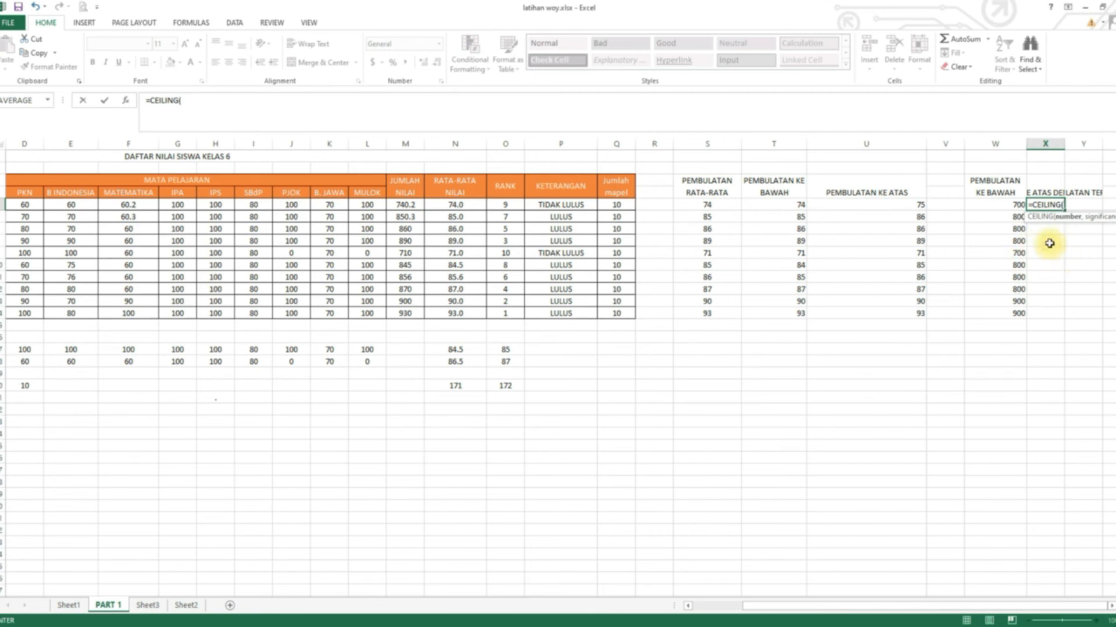
click(406, 206)
key(Return)
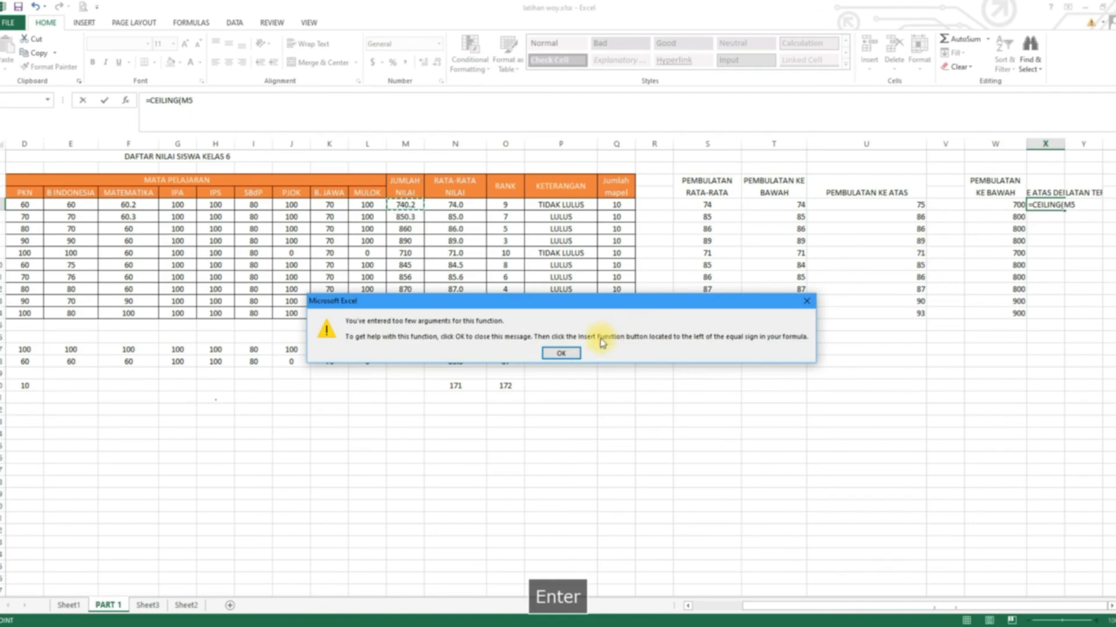
click(570, 351)
click(810, 398)
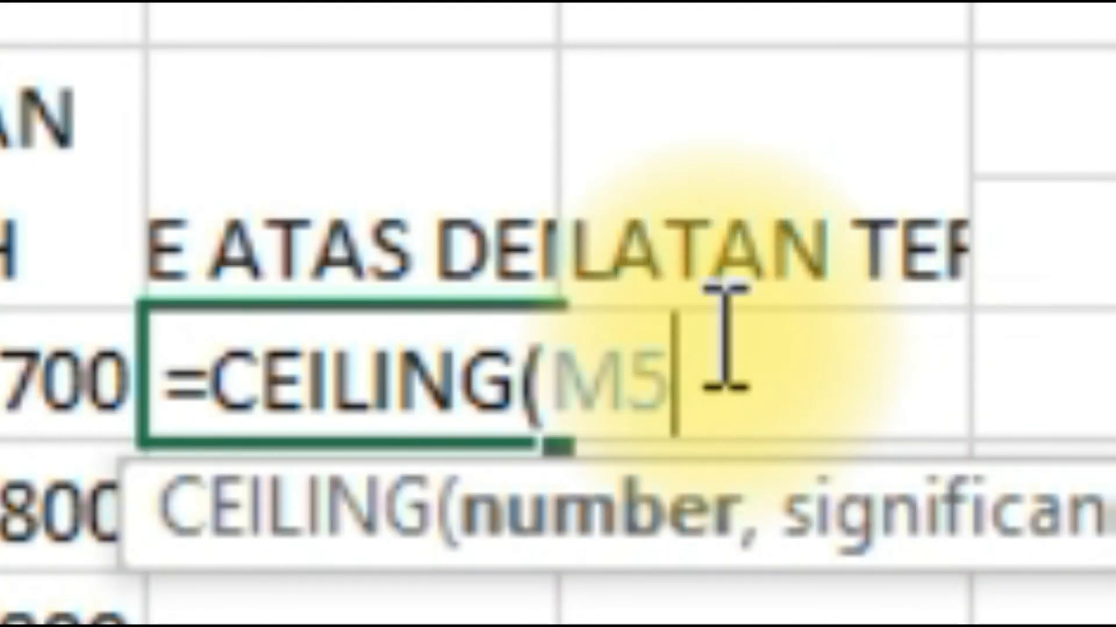
text(,)
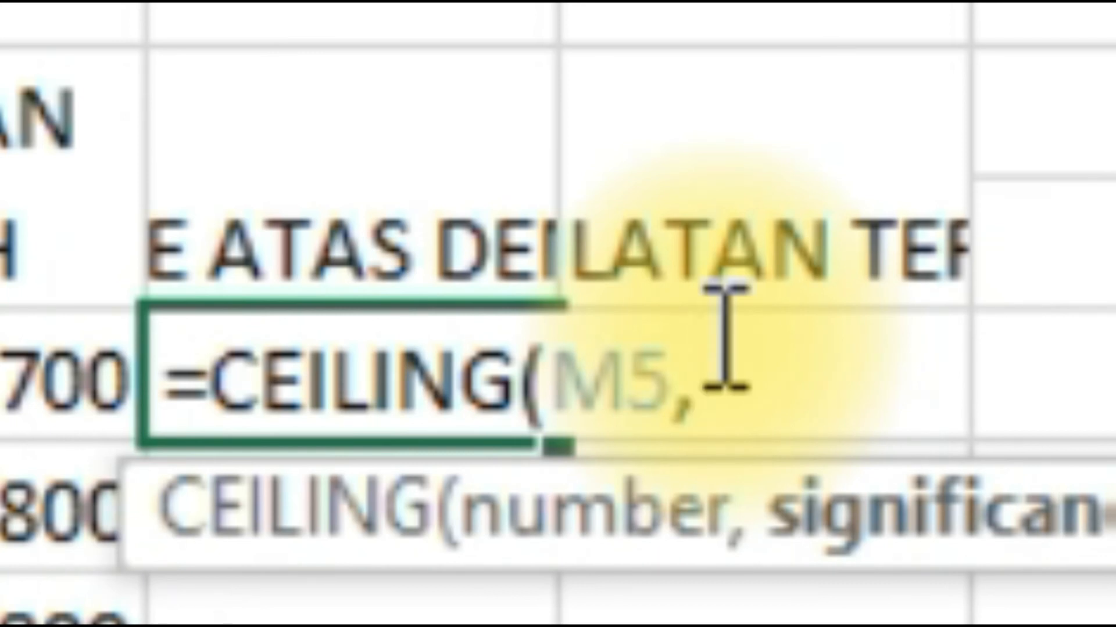
text(1)
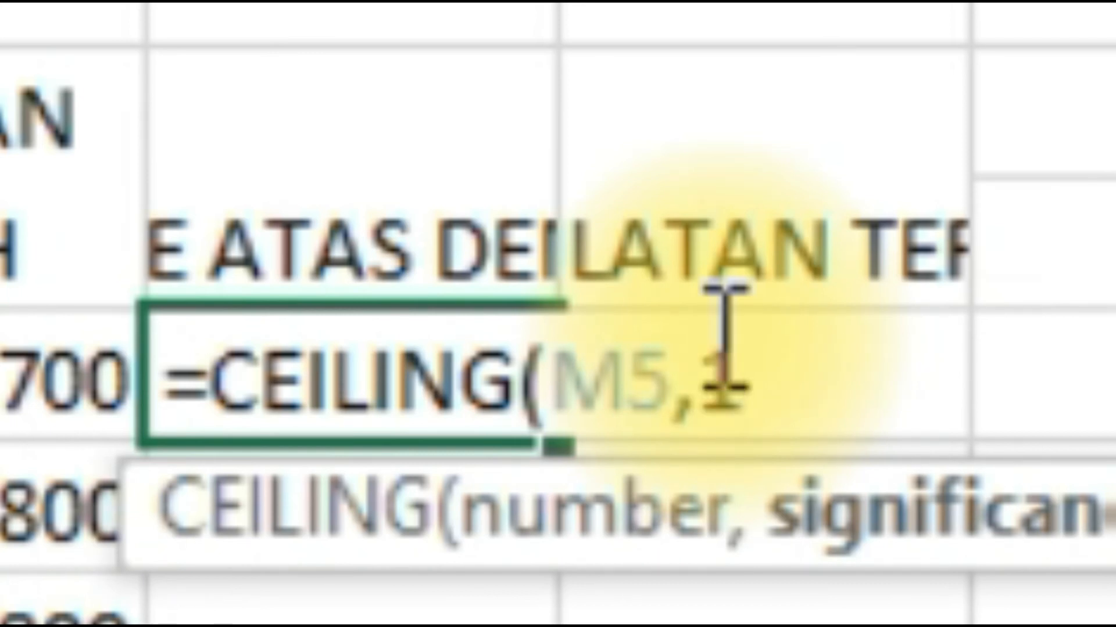
text(00)
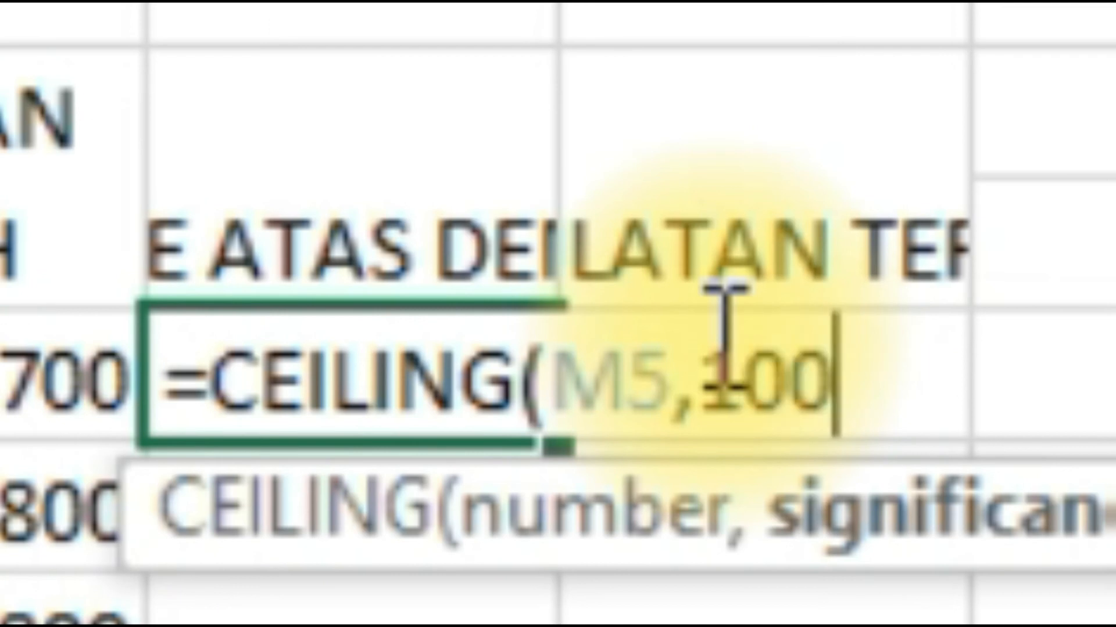
key(Return)
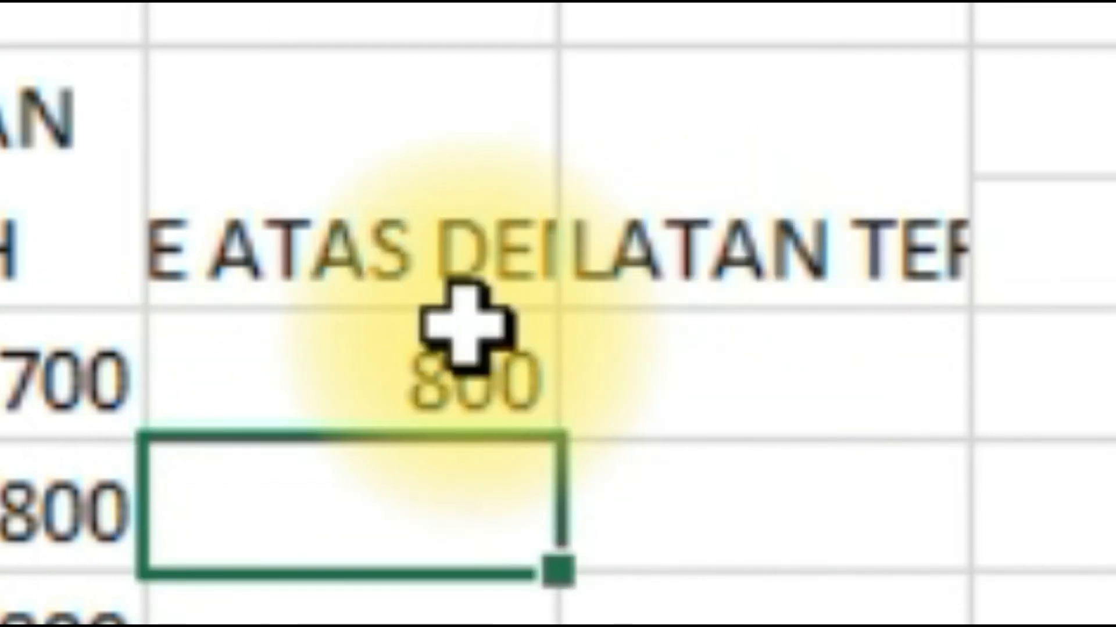
Step: Fill the X5 CEILING formula down to X14 and compare X5 with the total in M5
click(490, 354)
drag(559, 448, 557, 626)
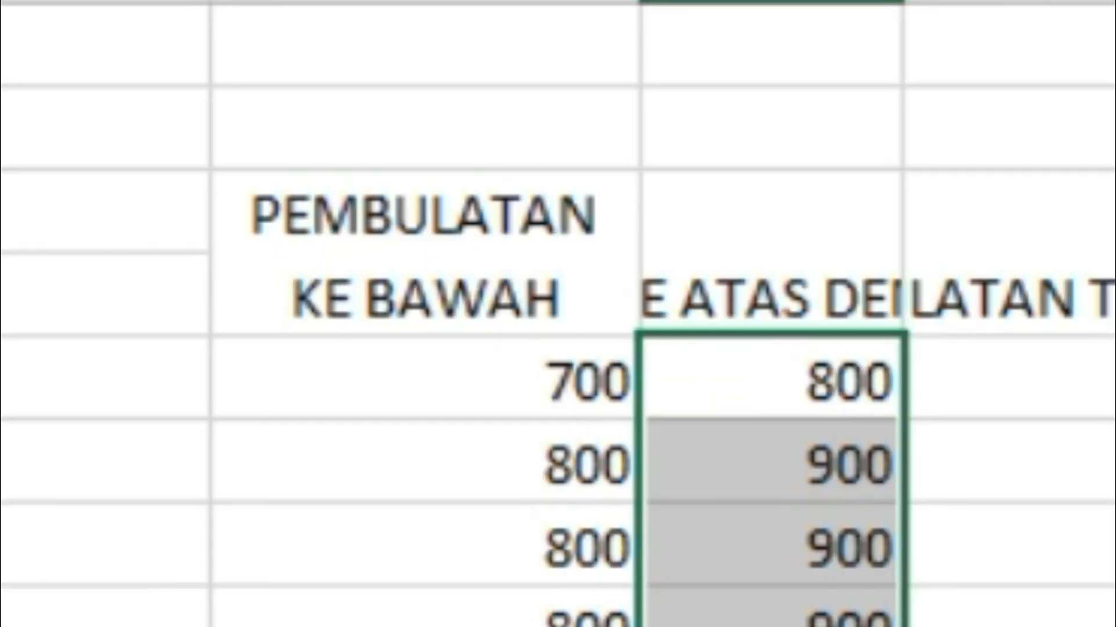
click(839, 392)
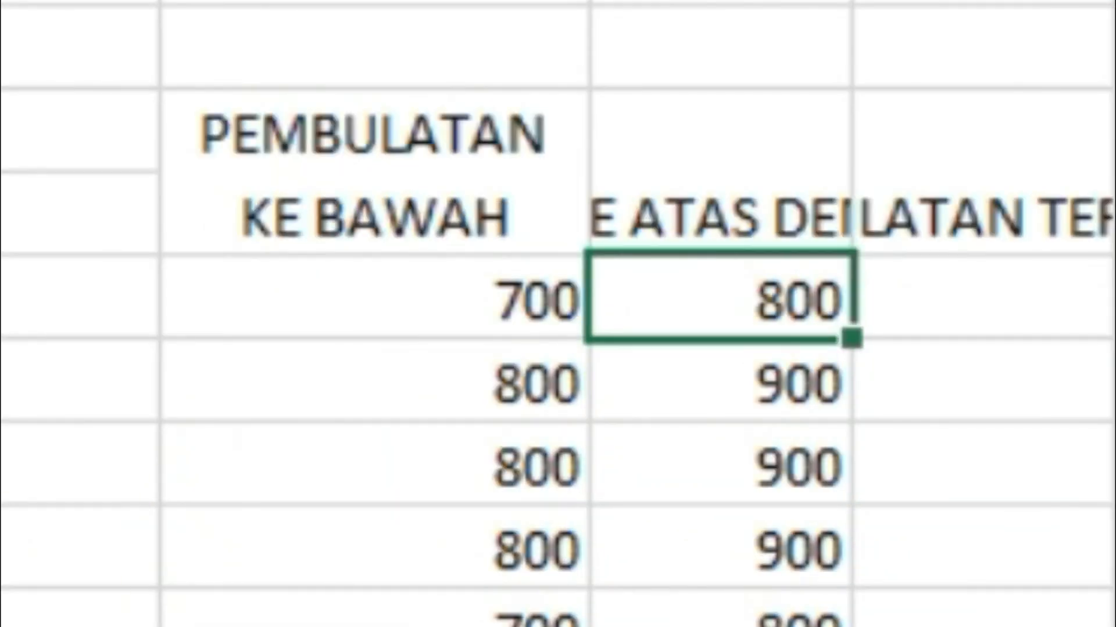
click(387, 216)
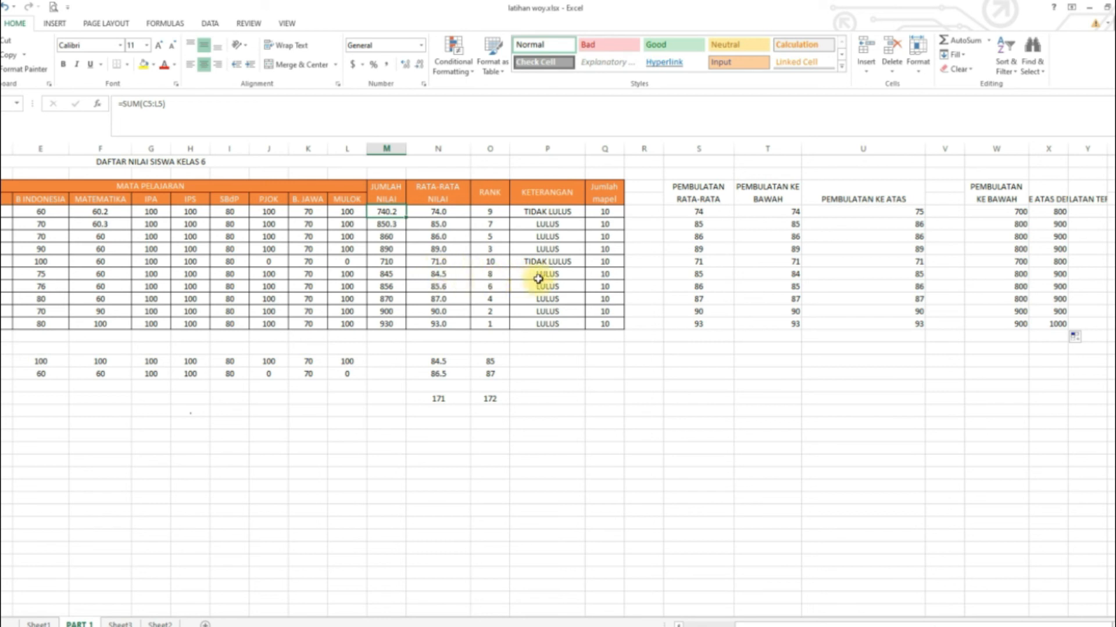
Step: Widen column Y, next to the CEILING results, to show more of its header
drag(1083, 205, 1083, 195)
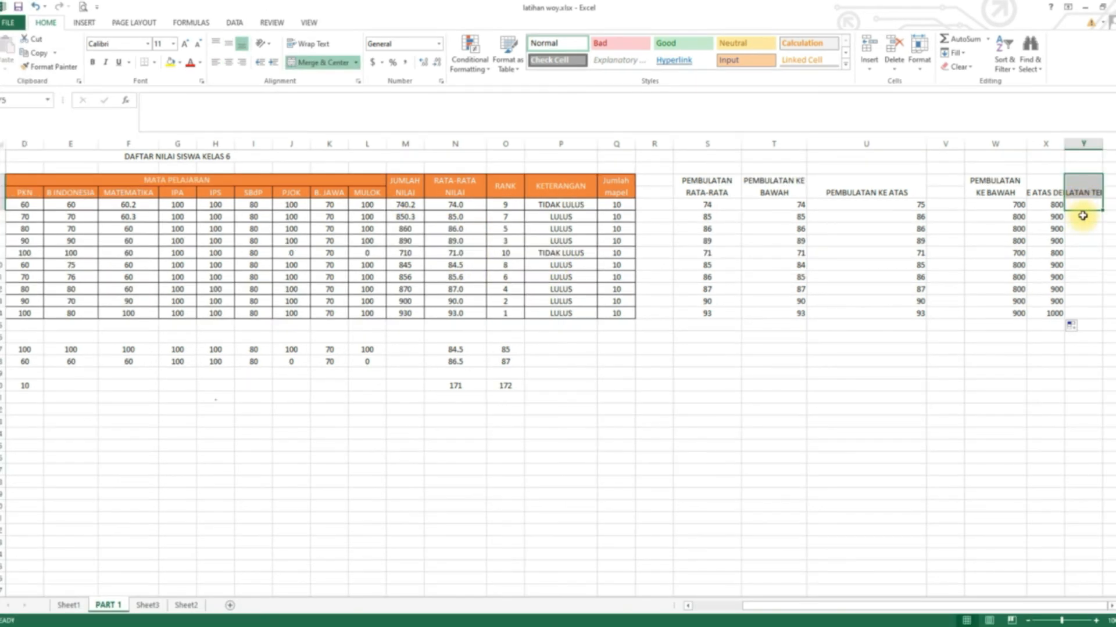
click(1082, 206)
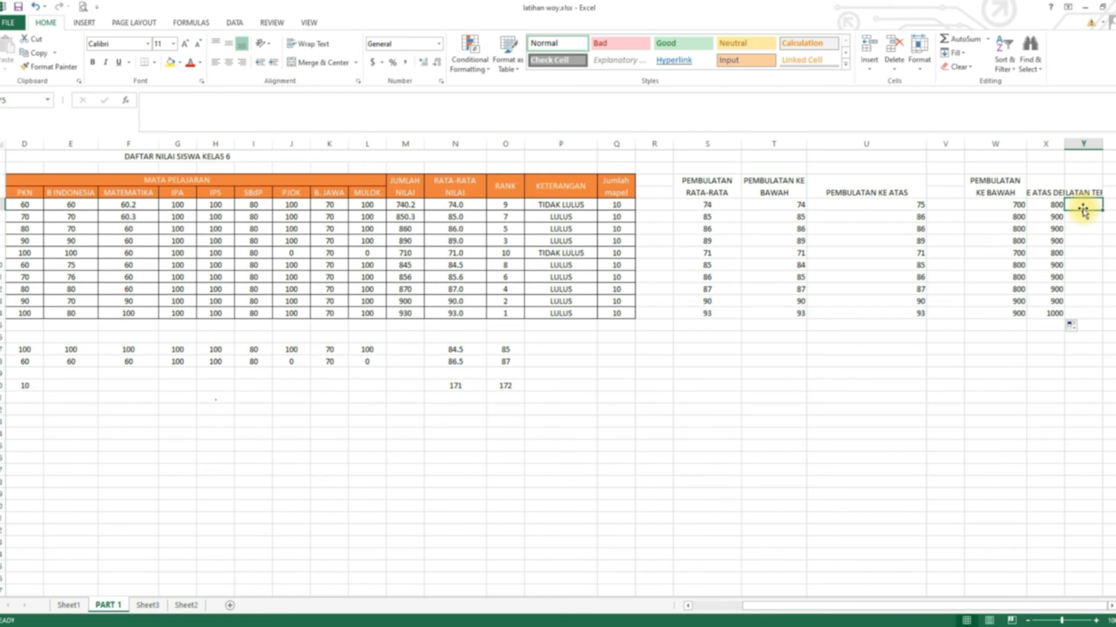
drag(1102, 144, 1113, 149)
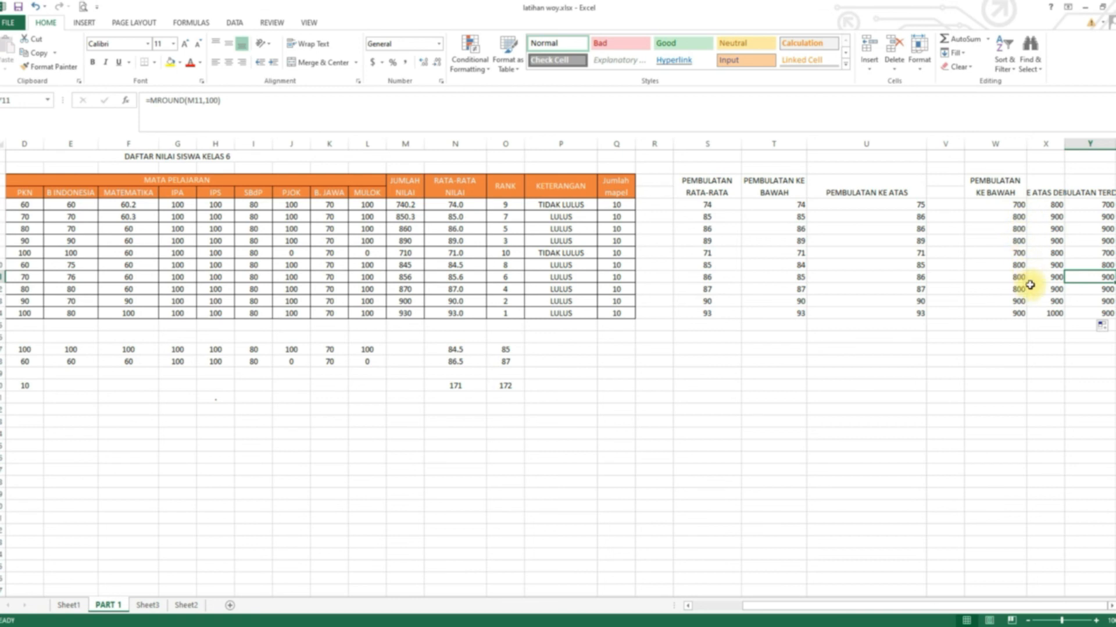
Step: Check the MROUND formulas in Y14, Y12 and Y11 against the totals in column M
click(1095, 313)
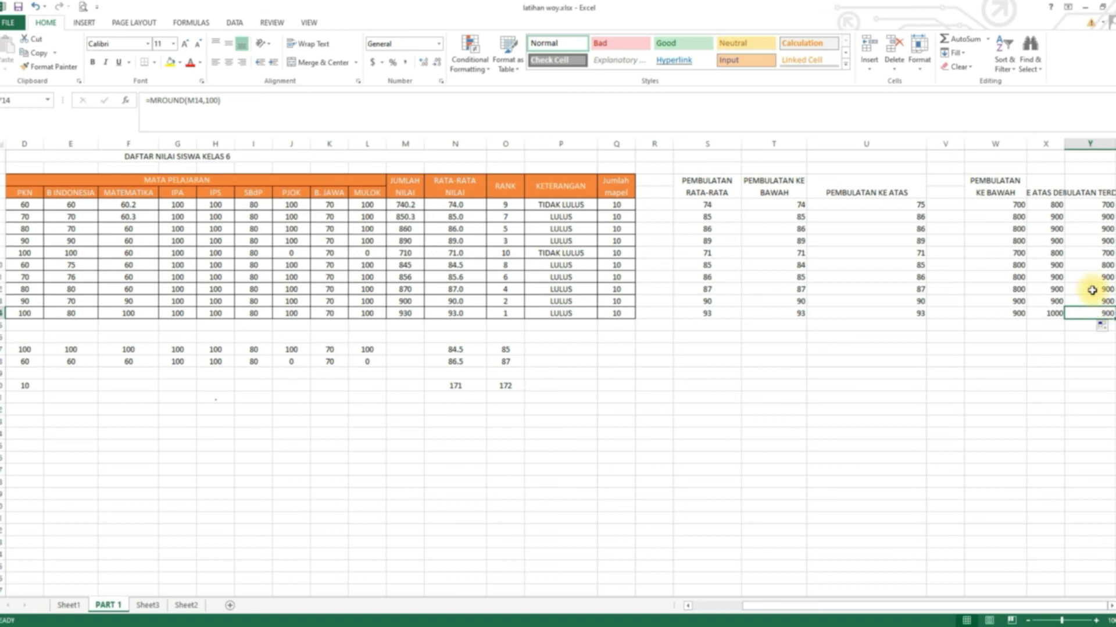
click(1091, 289)
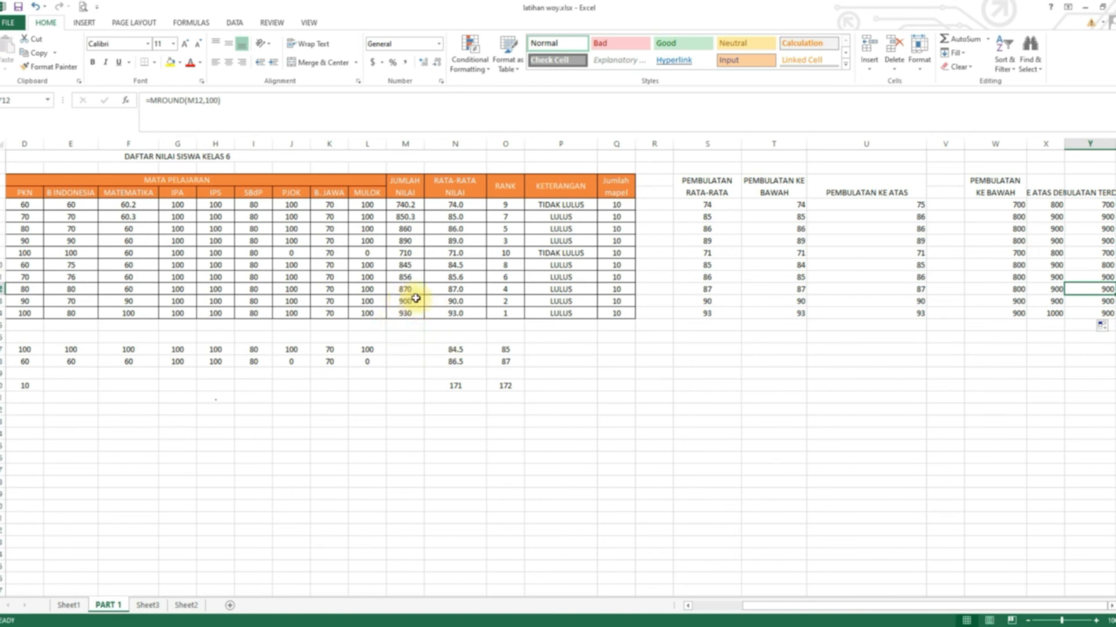
click(1089, 278)
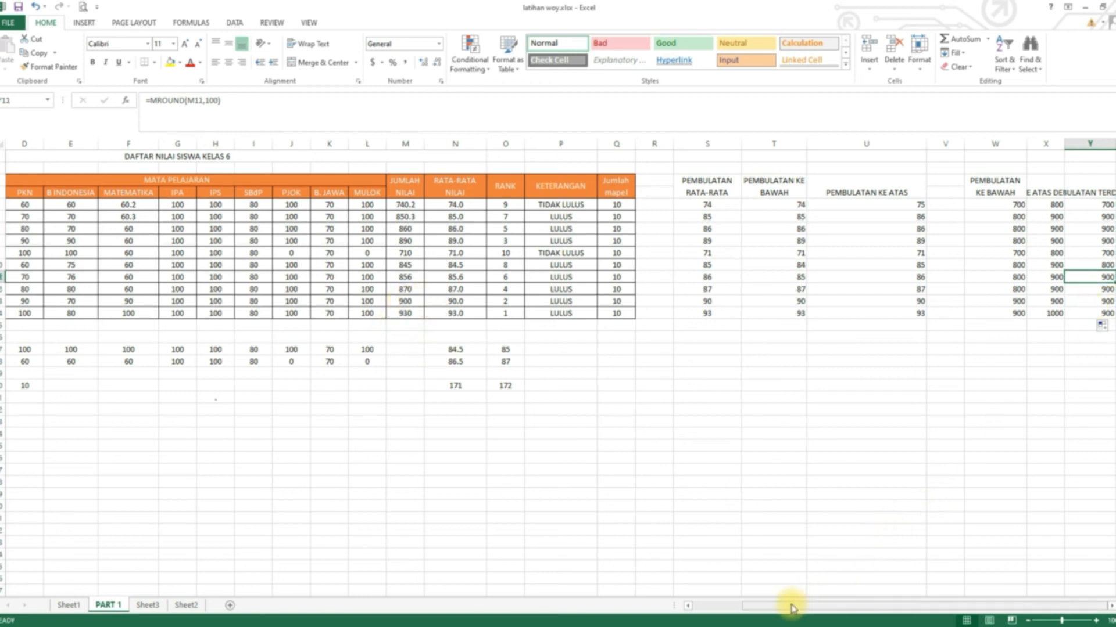